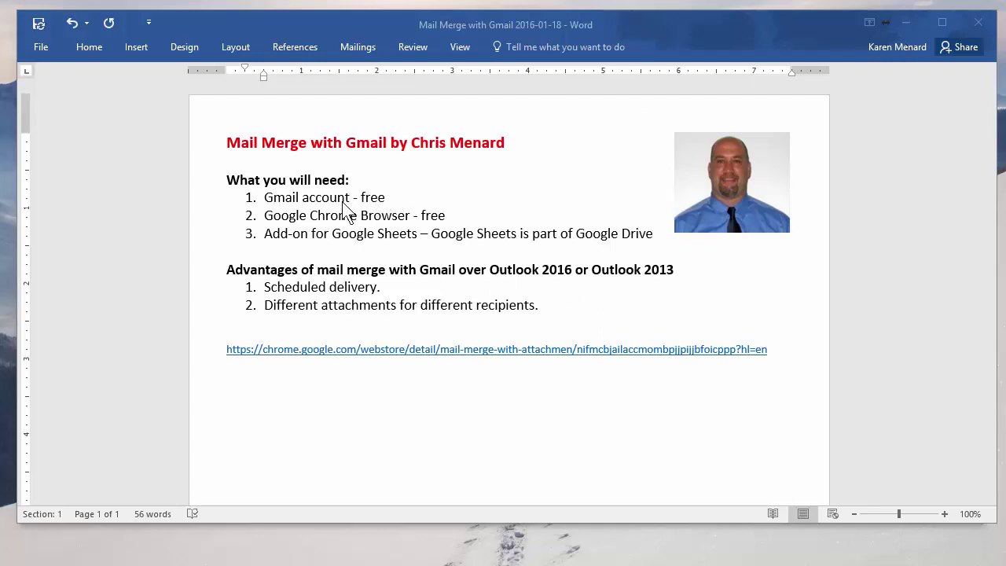
# Minimize the Word requirements document to reveal the Gmail inbox in Chrome.
pyautogui.click(905, 23)
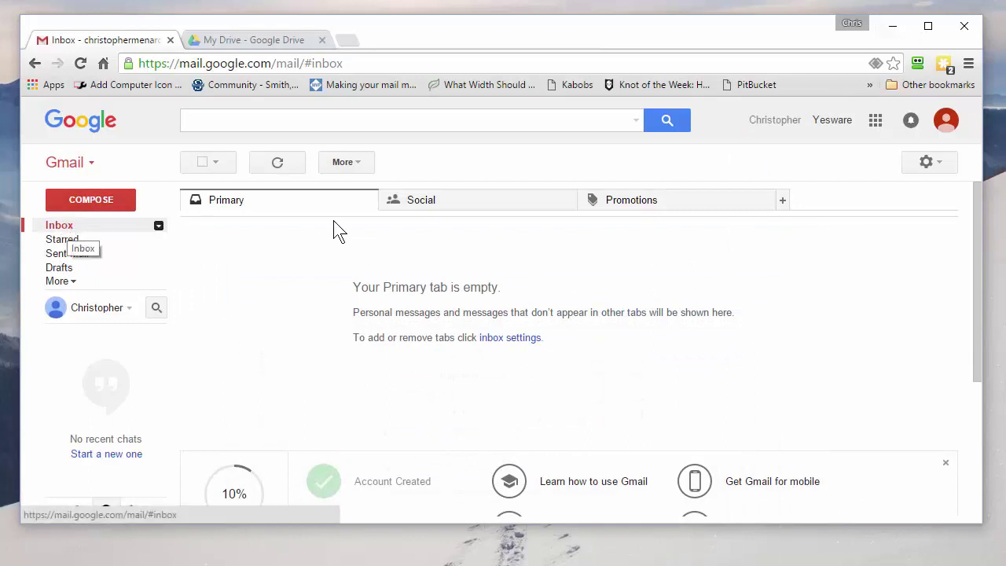
# Go from the Gmail inbox to My Drive through the Google apps grid.
pyautogui.click(62, 228)
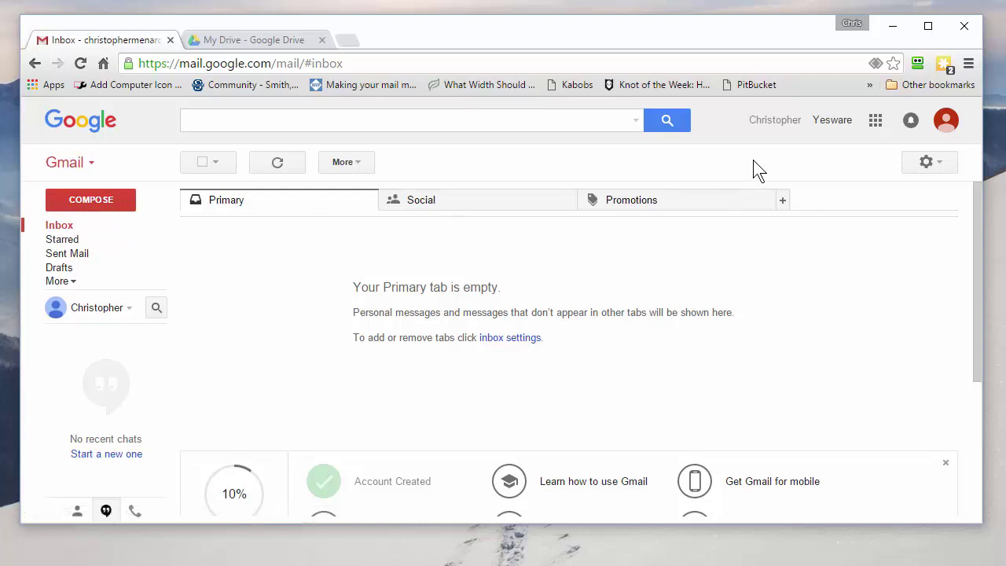
pyautogui.click(876, 122)
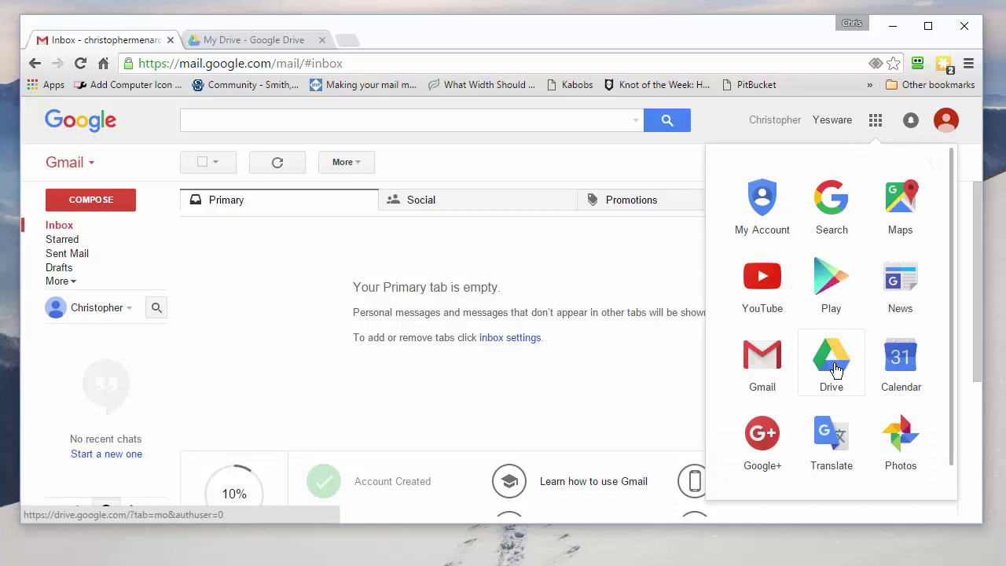
pyautogui.click(236, 42)
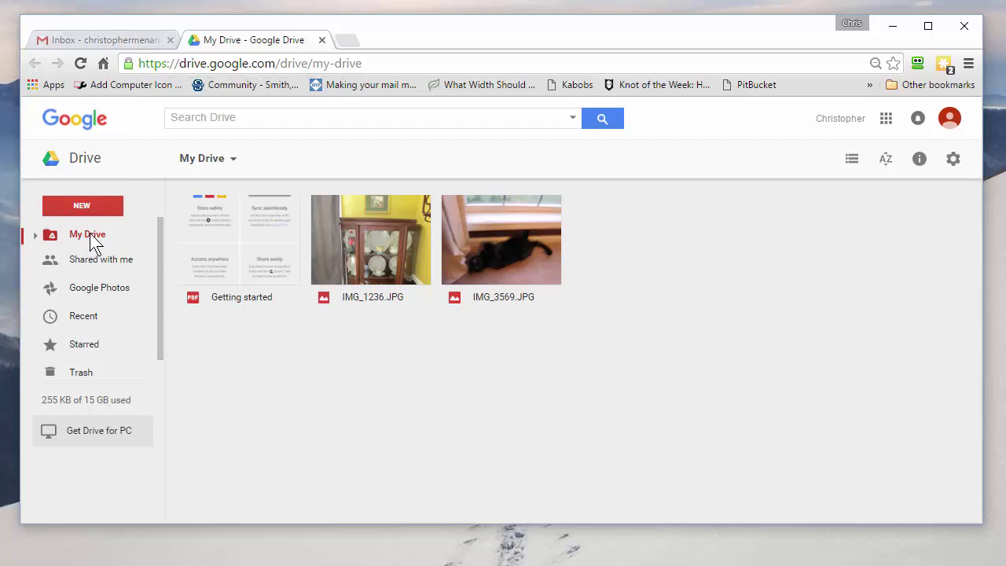
# Create a new blank Google Sheets spreadsheet from Drive's NEW menu.
pyautogui.click(91, 204)
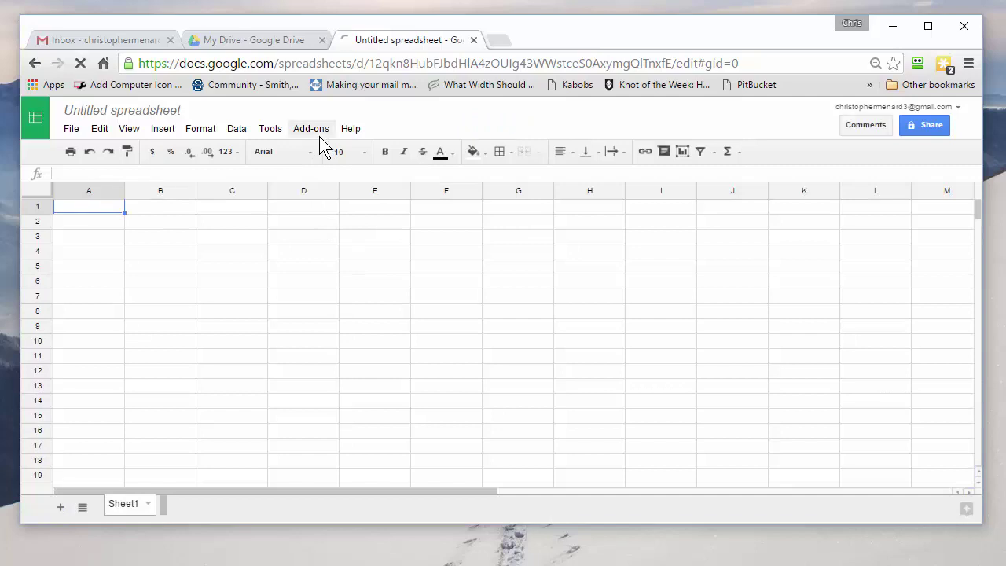
# Check the Add-ons menu for Mail Merge with Attachments, then close it.
pyautogui.click(317, 132)
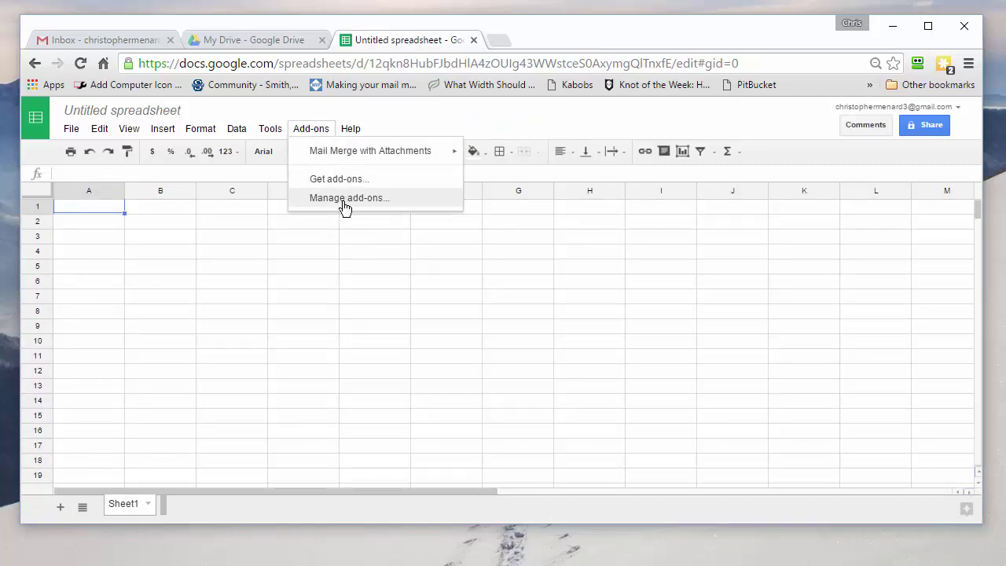
pyautogui.click(315, 134)
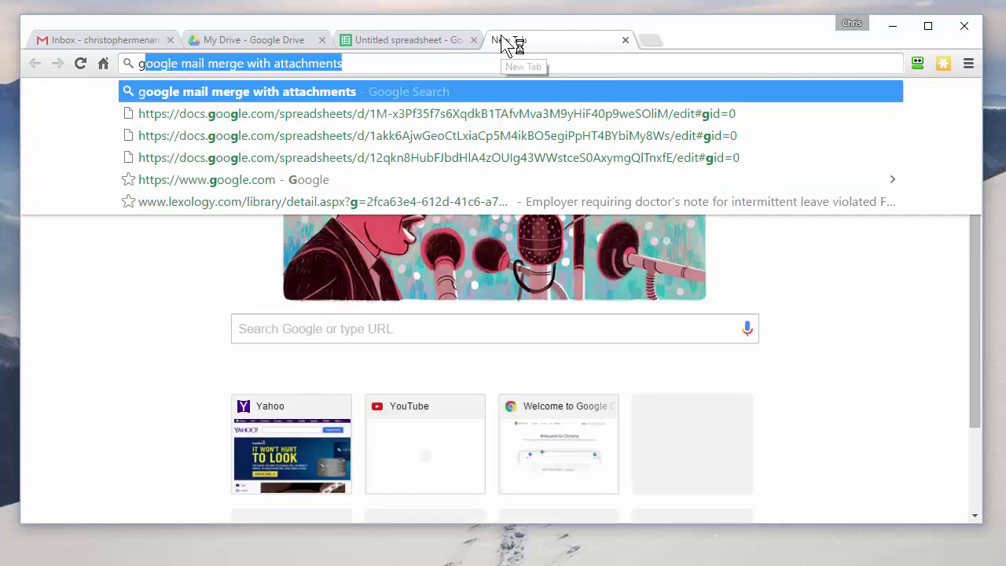
# Search 'gmail mail merge with' and open the installed Mail Merge with Attachments store listing.
pyautogui.write('mail ma')
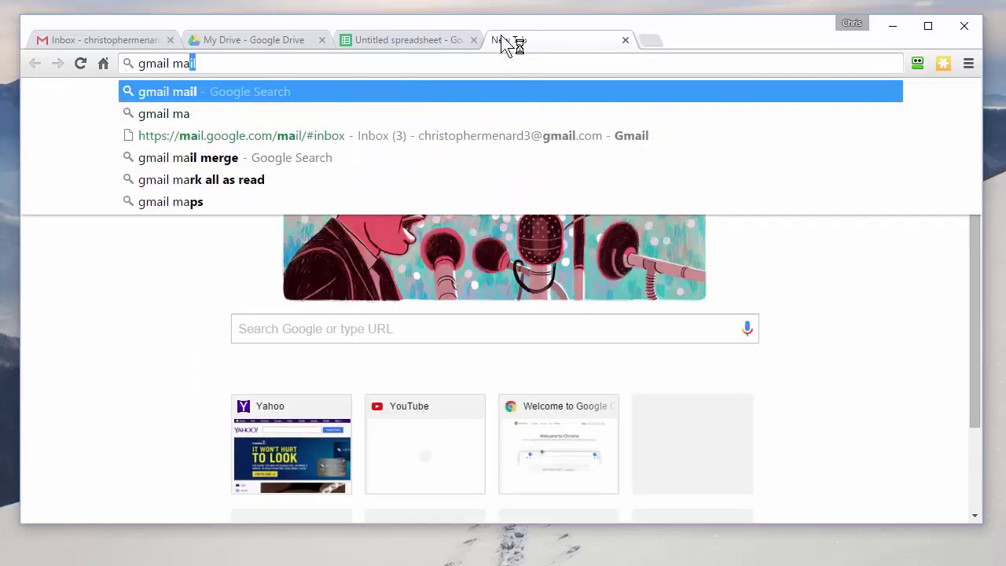
pyautogui.write('il mer')
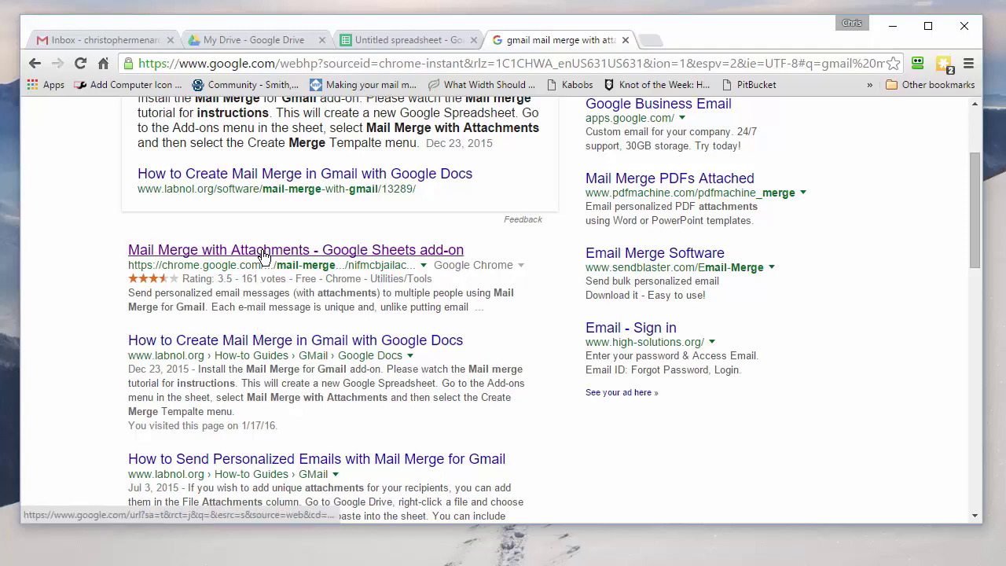
pyautogui.click(265, 251)
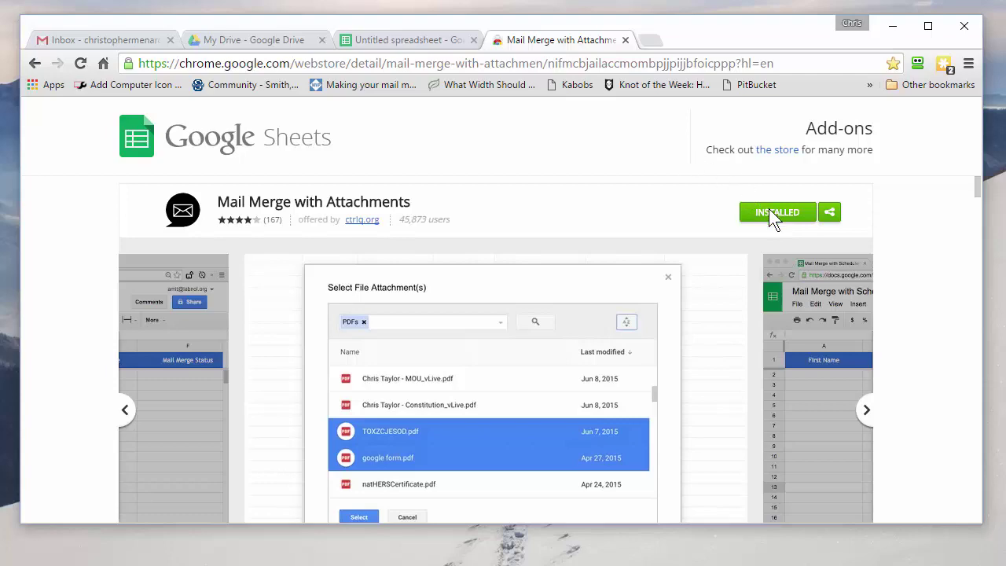
pyautogui.scroll(-4, 766, 213)
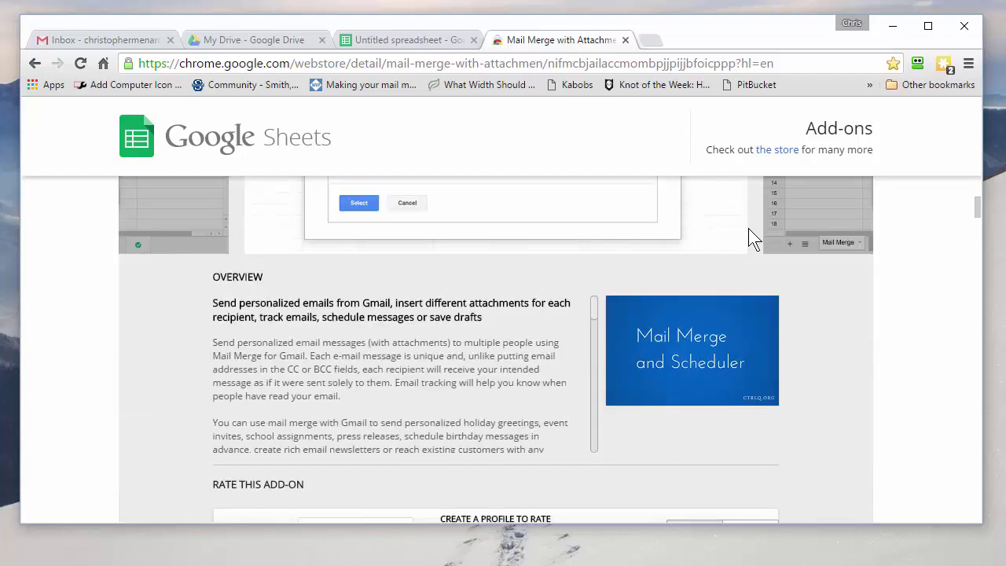
pyautogui.scroll(4, 747, 234)
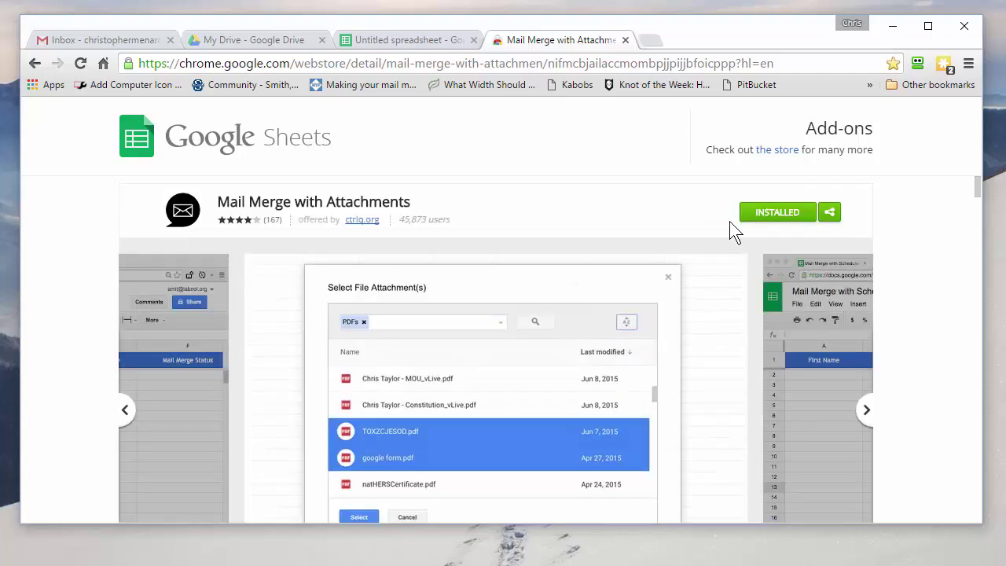
# Close the store tab and create a mail merge template through Add-ons > Mail Merge with Attachments.
pyautogui.click(626, 40)
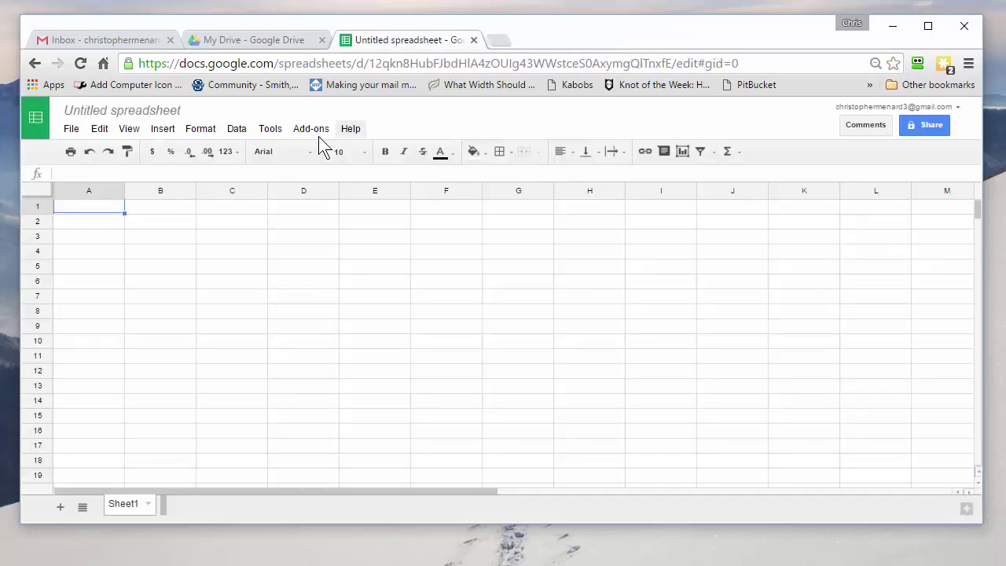
pyautogui.click(311, 130)
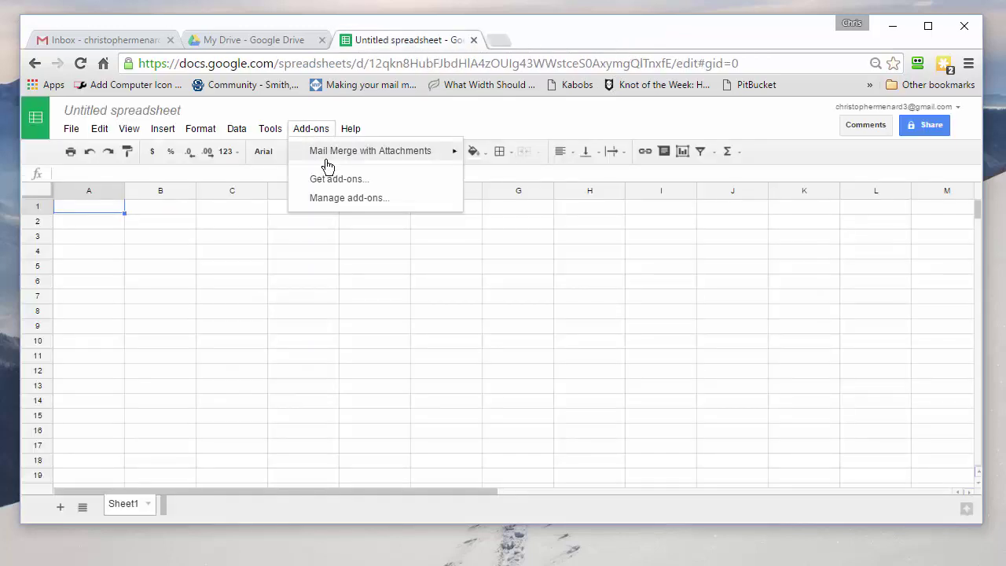
pyautogui.moveTo(328, 162)
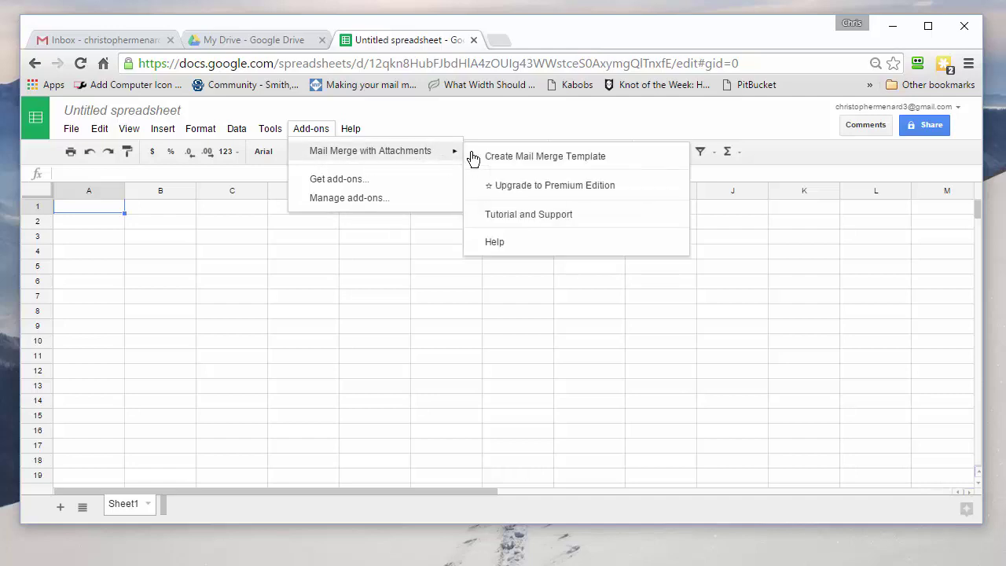
pyautogui.click(524, 157)
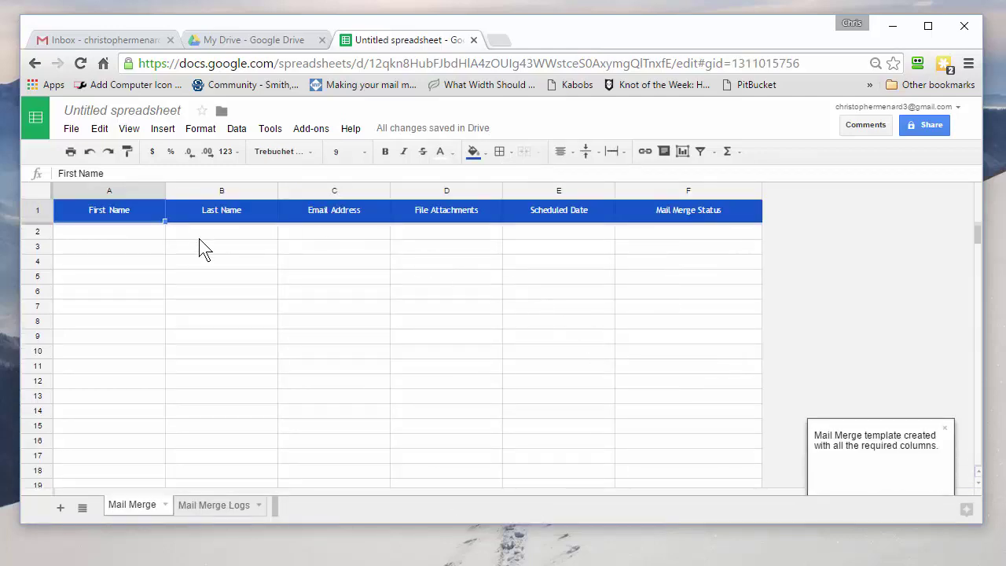
# Enter the first recipient's first name, last name and email address in A2:C2.
pyautogui.click(131, 236)
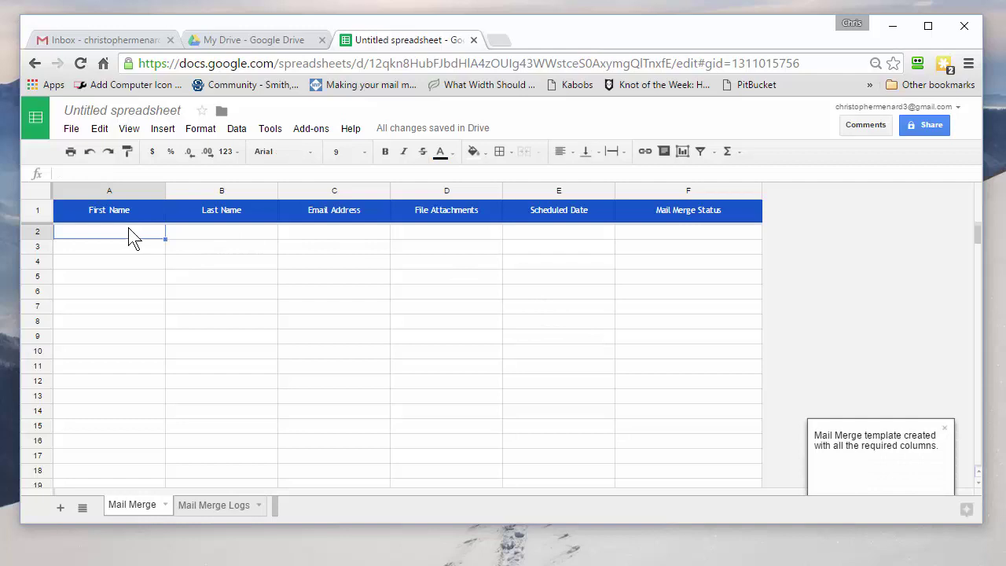
pyautogui.press('Tab')
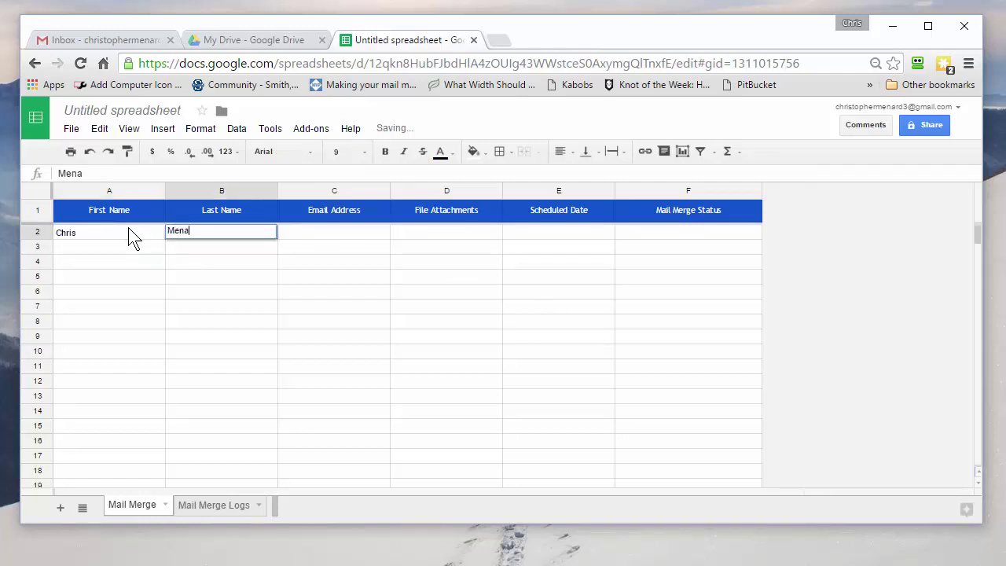
pyautogui.press('Tab')
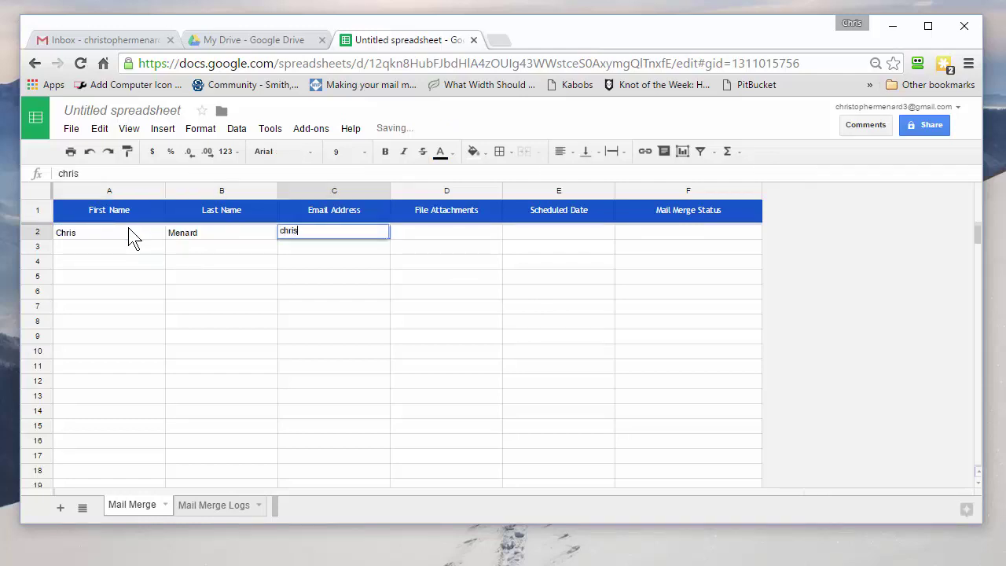
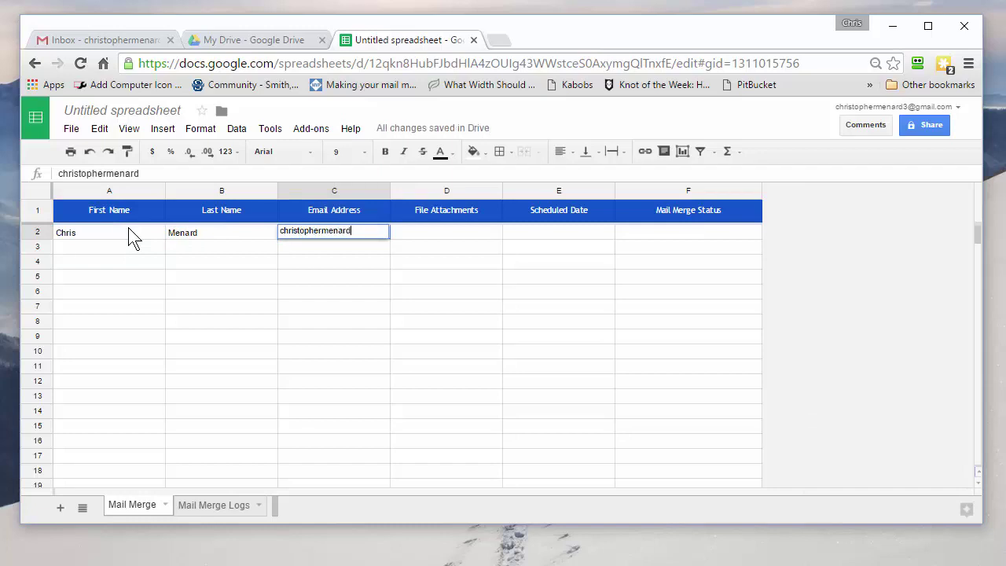
pyautogui.press('Tab')
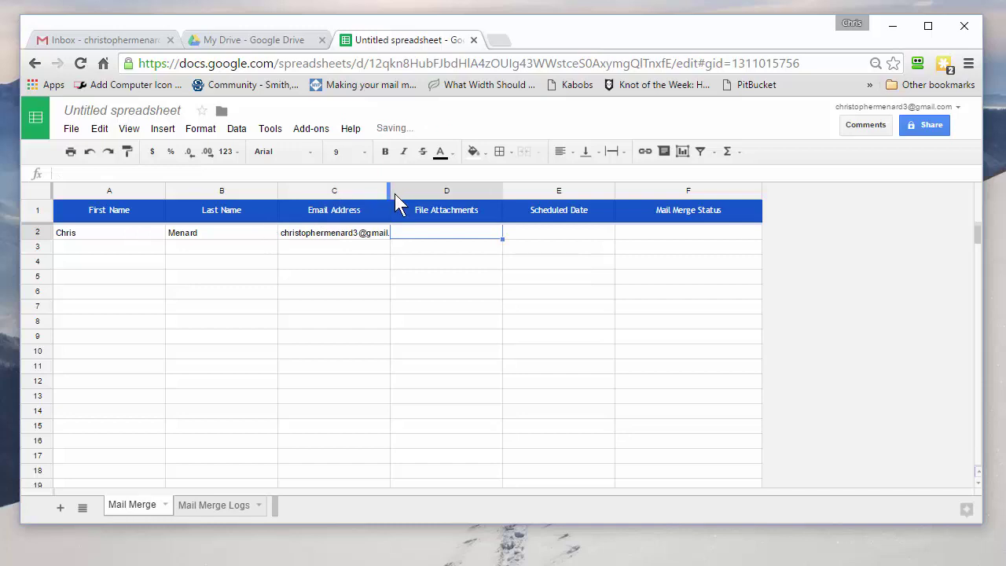
# Widen column D (File Attachments) to fit attachment names.
pyautogui.moveTo(503, 191); pyautogui.dragTo(610, 185)
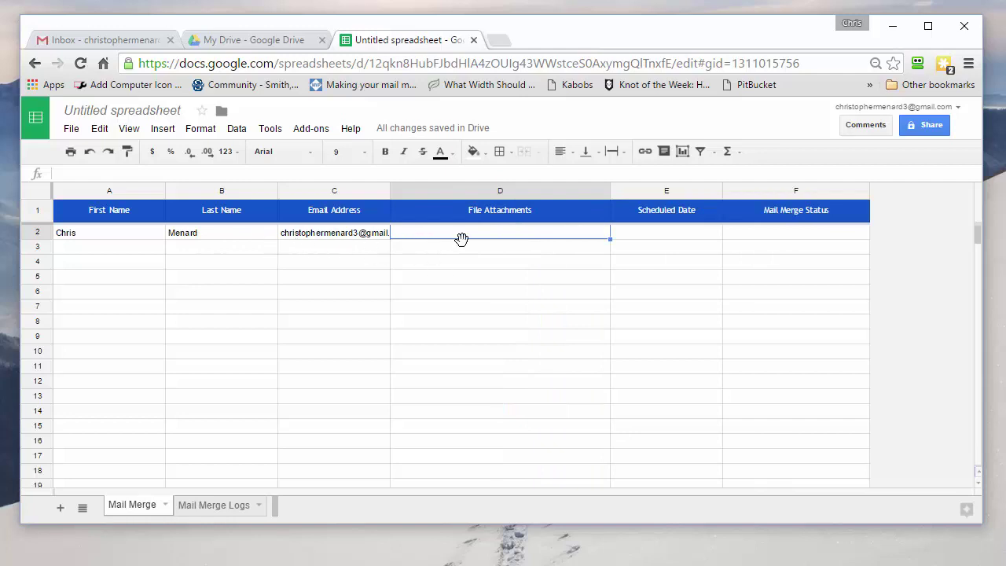
pyautogui.click(313, 129)
pyautogui.moveTo(330, 154)
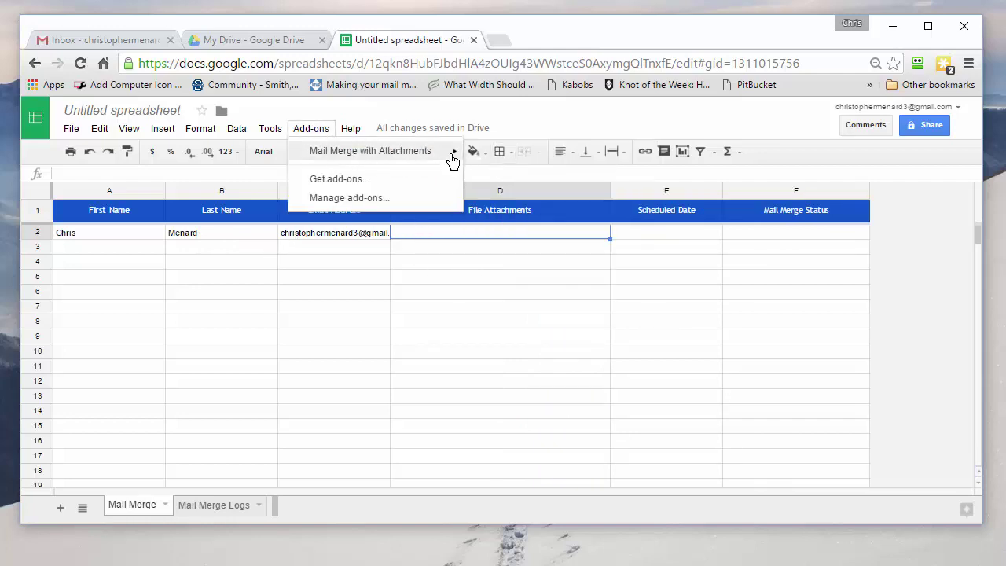
# Attach IMG_3569.JPG and the Getting started PDF to cell D2 as Drive links.
pyautogui.moveTo(453, 157)
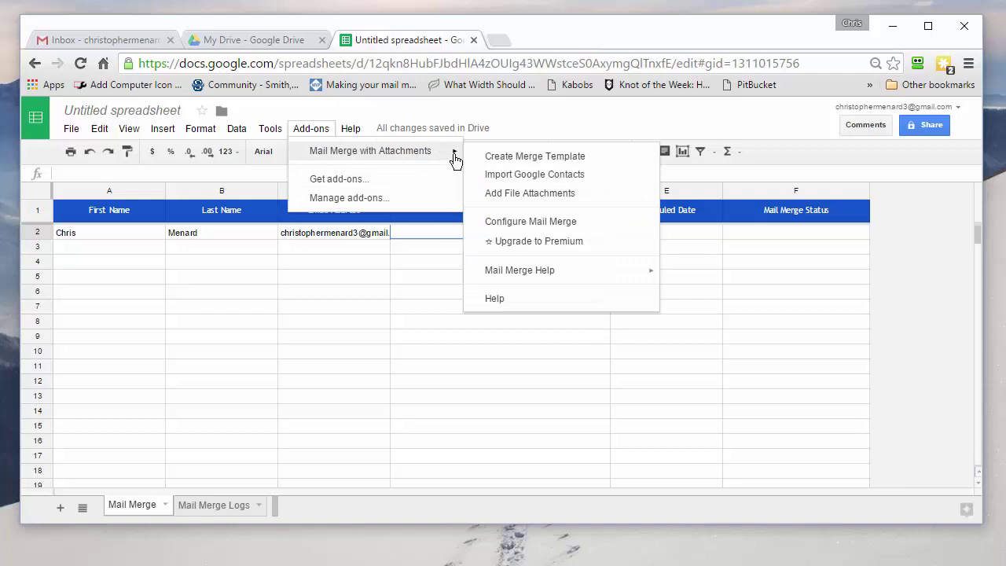
pyautogui.click(515, 195)
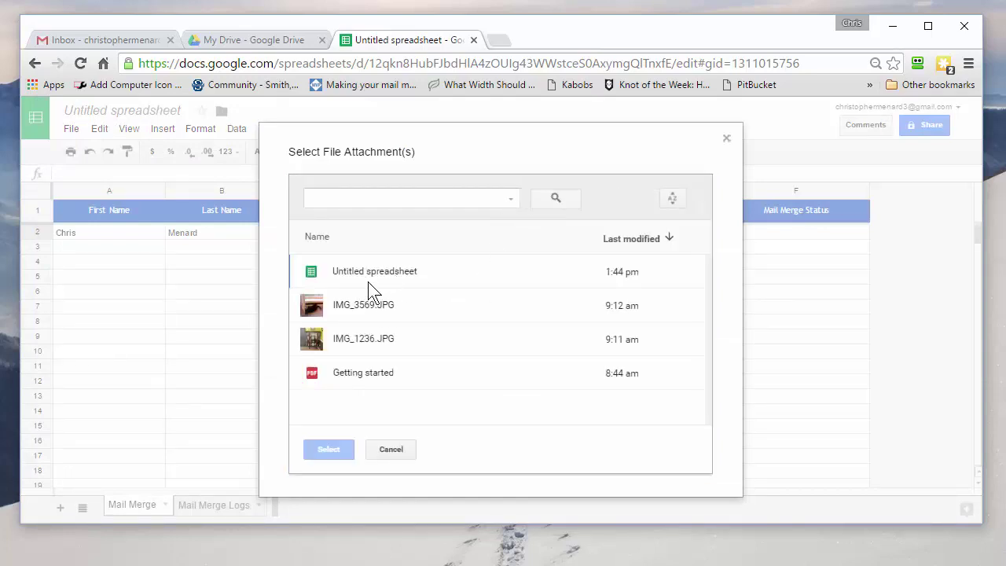
pyautogui.click(363, 303)
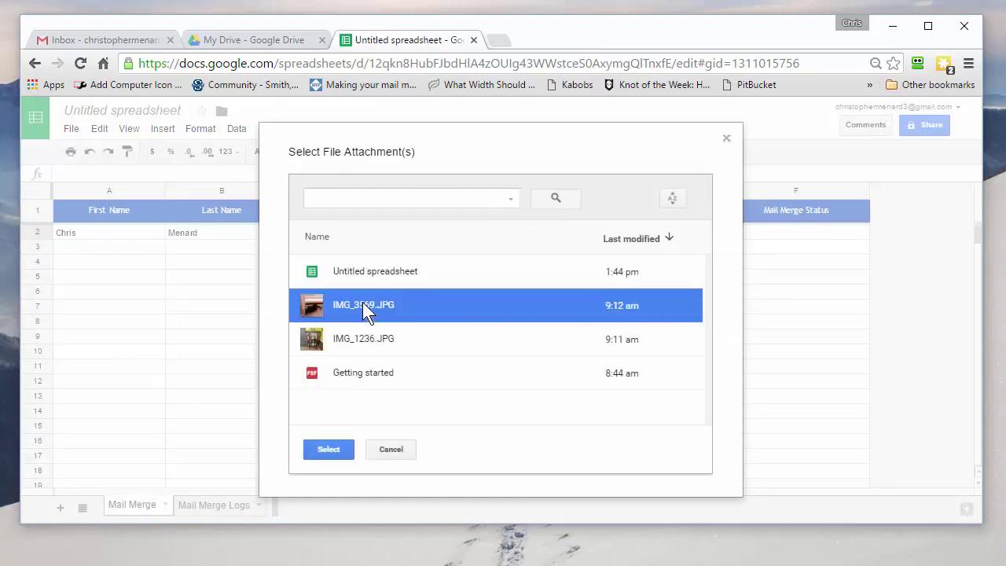
pyautogui.click(357, 372)
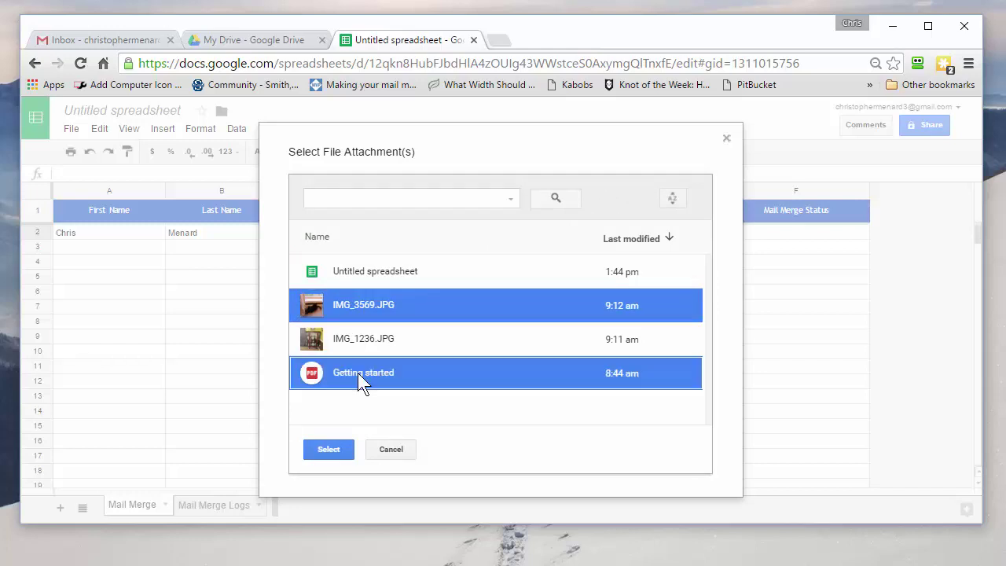
pyautogui.click(338, 450)
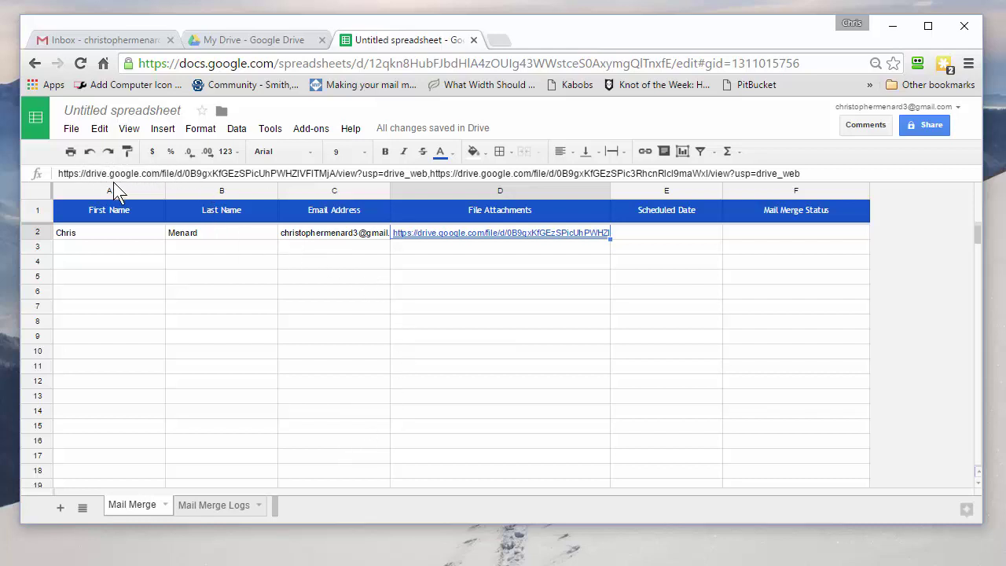
pyautogui.click(427, 177)
# Enter the second recipient's first name, last name and email address in A3:C3.
pyautogui.click(458, 314)
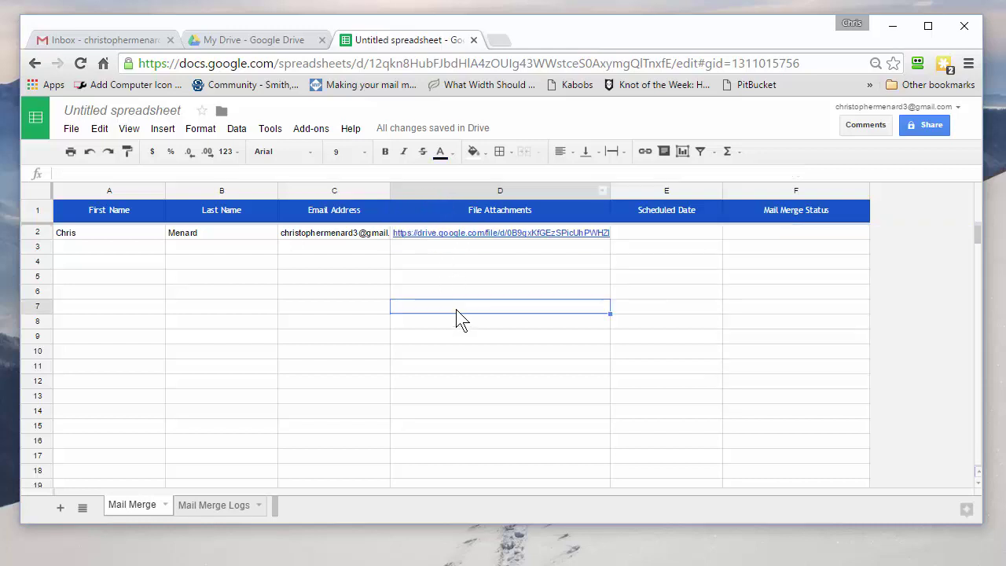
pyautogui.click(122, 251)
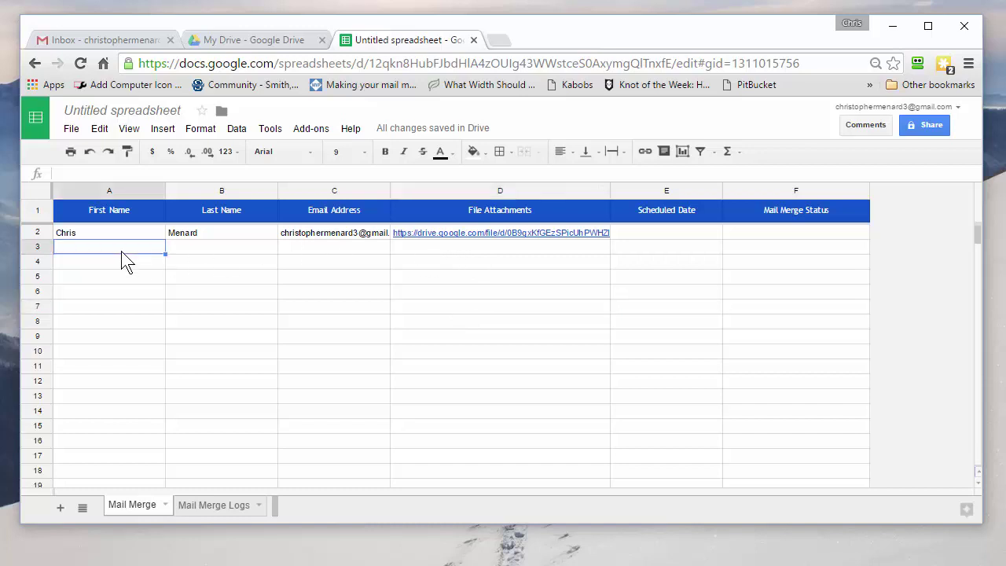
pyautogui.write('Karen')
pyautogui.press('Tab')
pyautogui.write('Da')
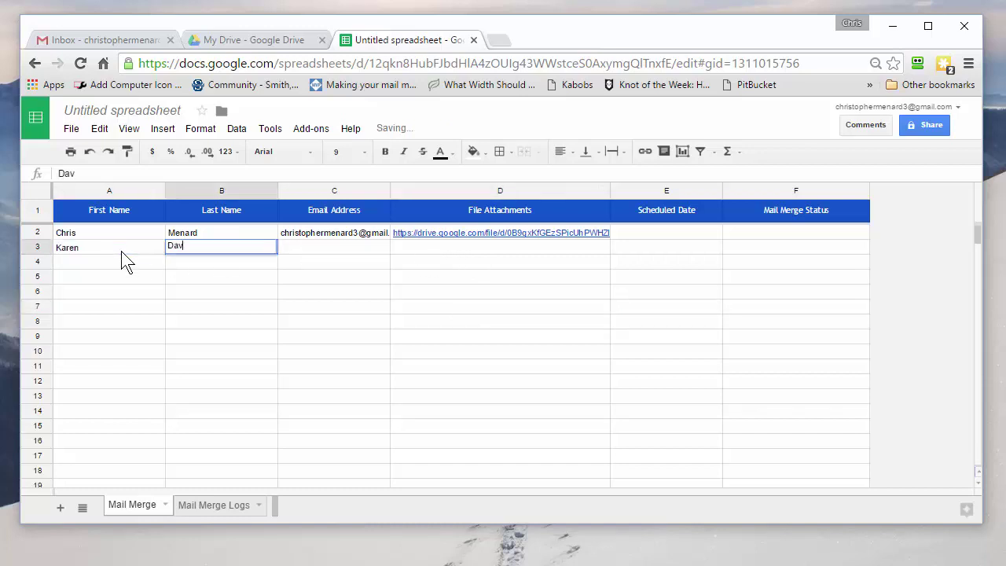
pyautogui.press('Tab')
pyautogui.press('Tab')
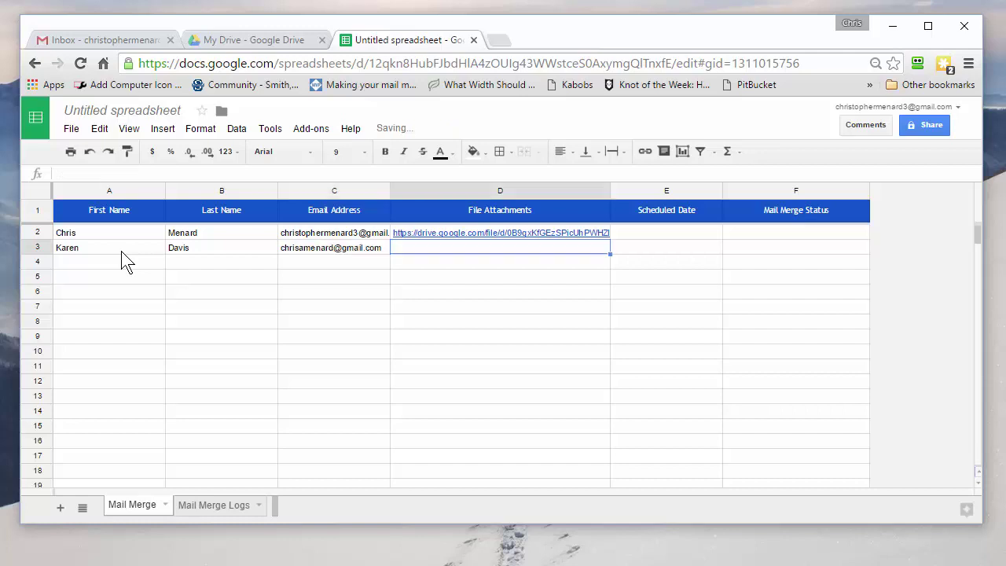
# Attach IMG_1236.JPG to cell D3 as a Drive link through Add File Attachments.
pyautogui.click(305, 131)
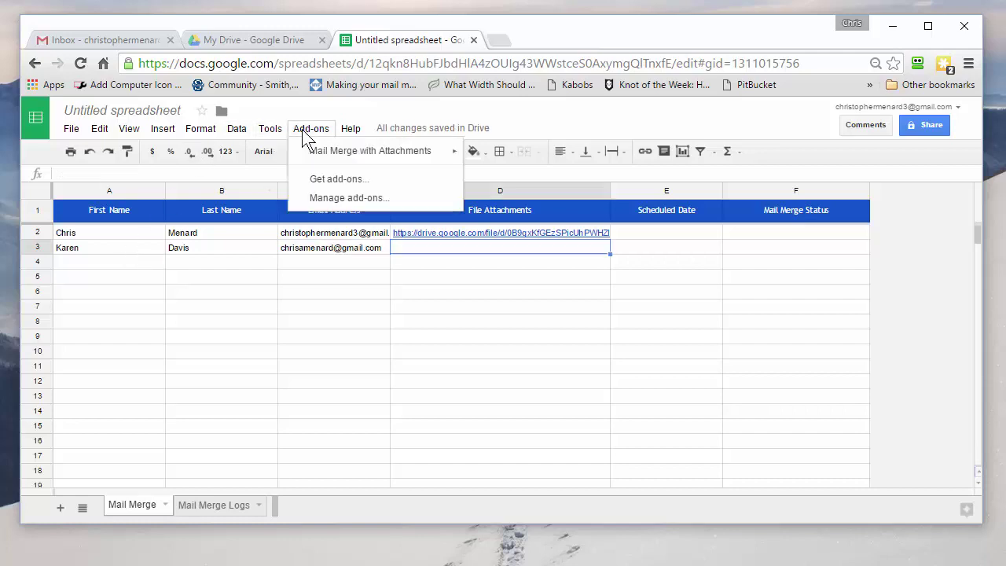
pyautogui.moveTo(324, 154)
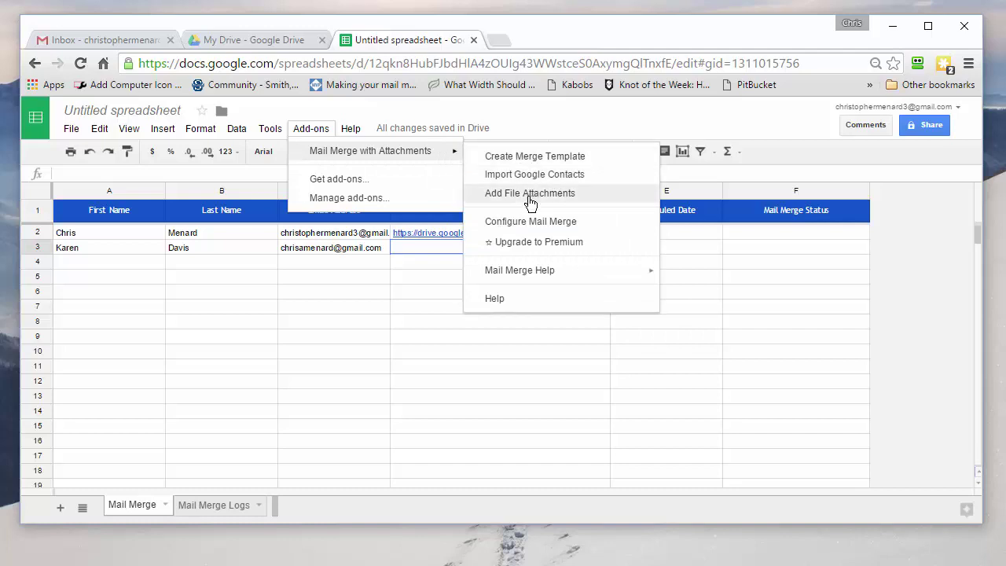
pyautogui.click(531, 203)
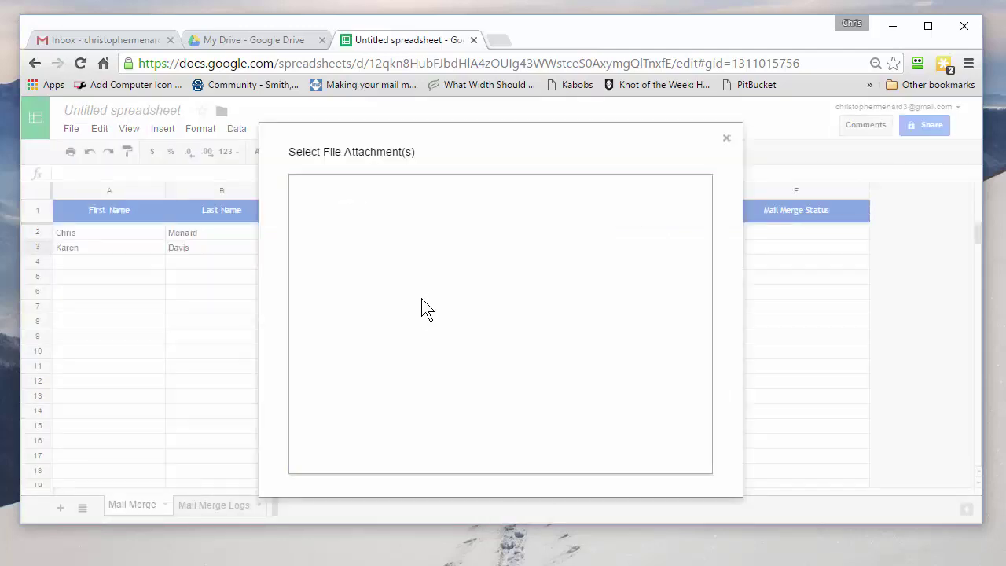
pyautogui.click(424, 341)
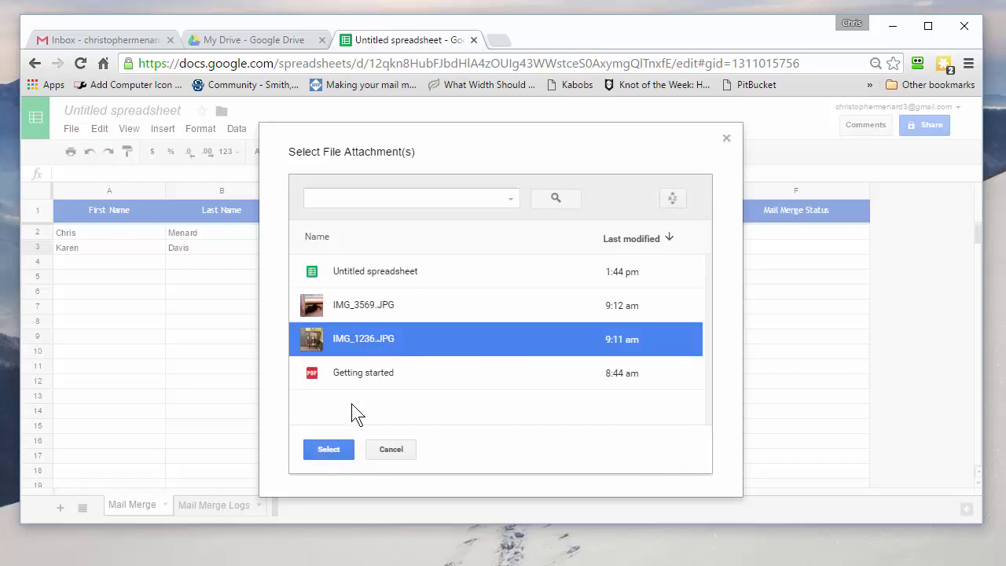
pyautogui.click(329, 449)
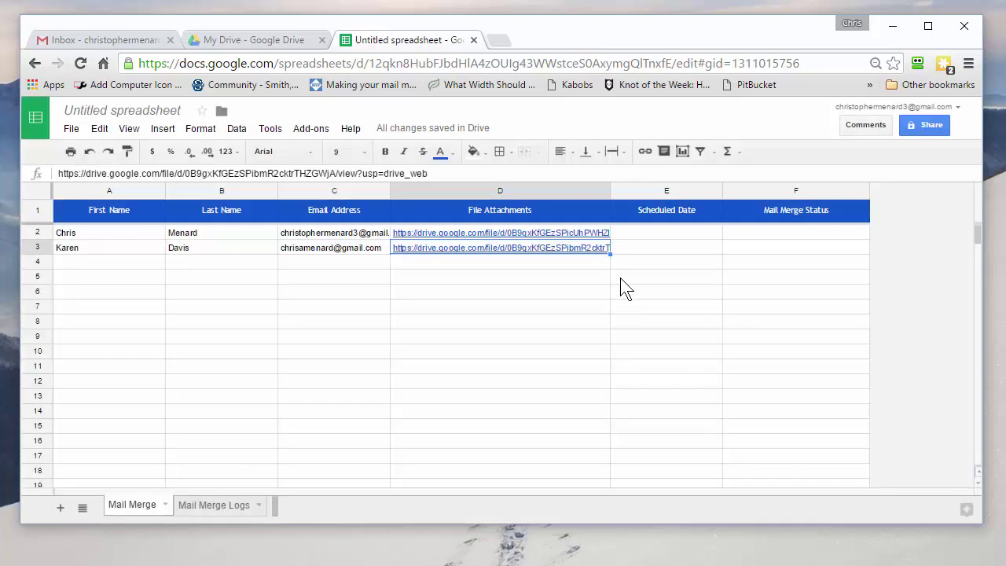
pyautogui.click(654, 234)
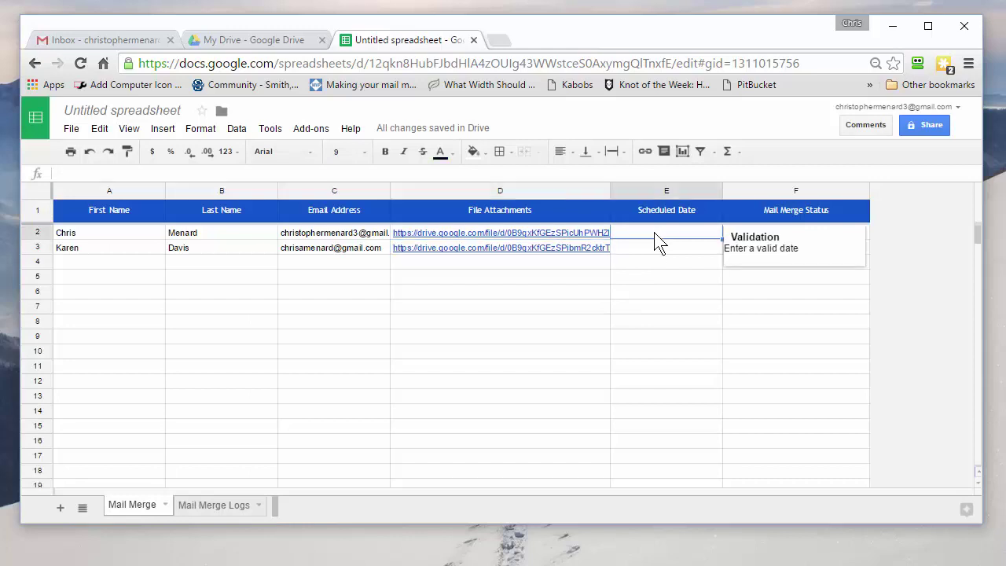
pyautogui.write('7/')
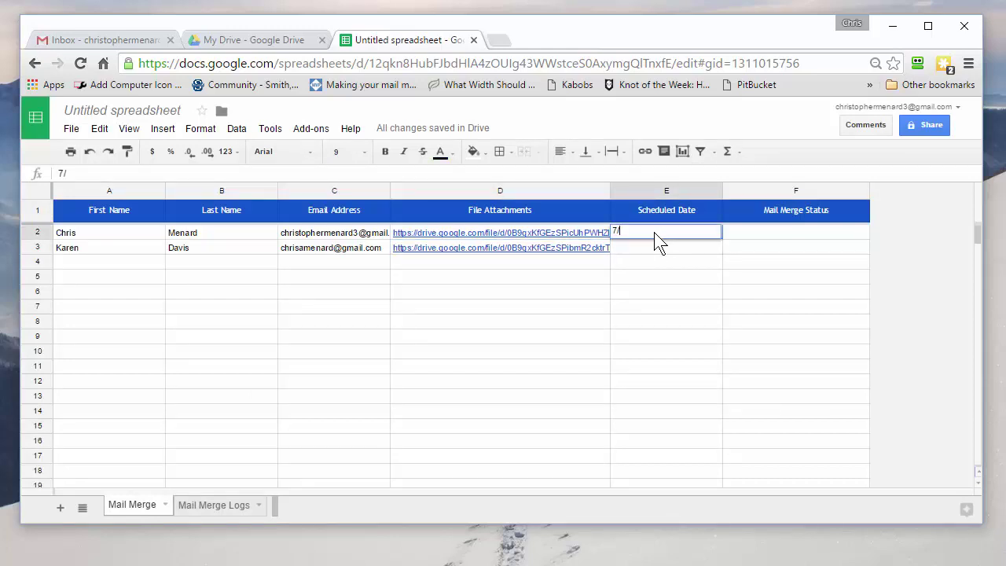
pyautogui.write('9/2017 9 am')
pyautogui.press('Return')
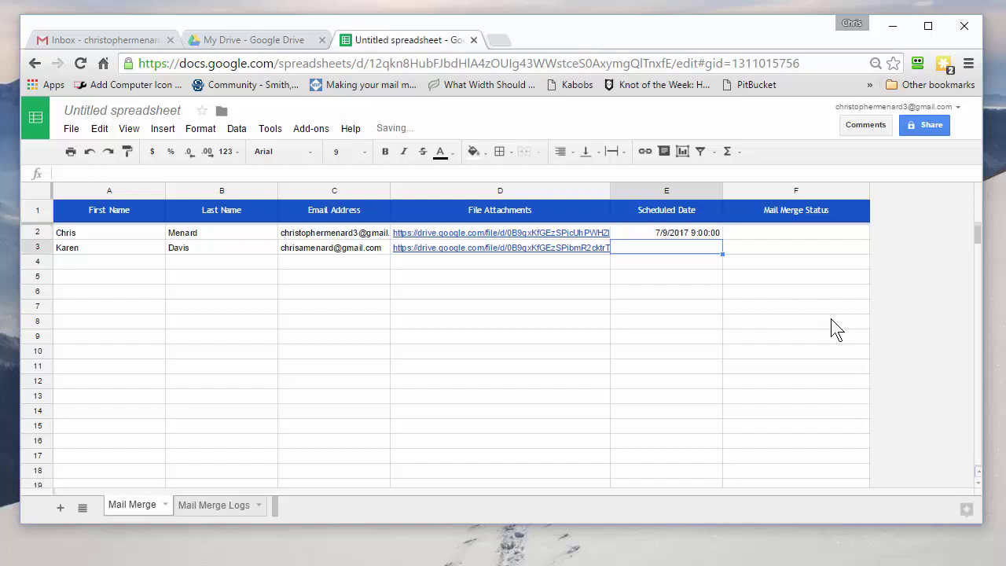
pyautogui.press('Up')
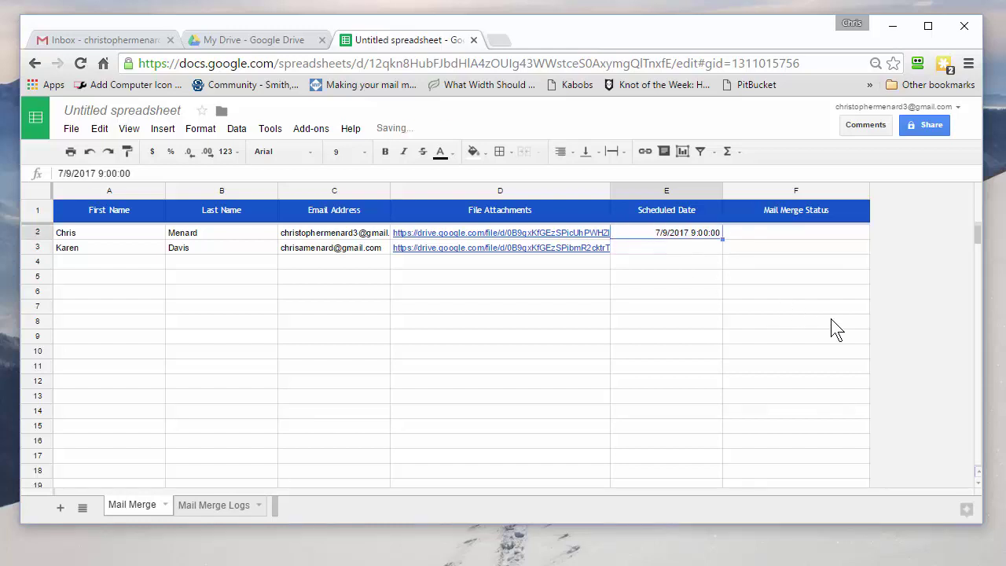
pyautogui.press('Delete')
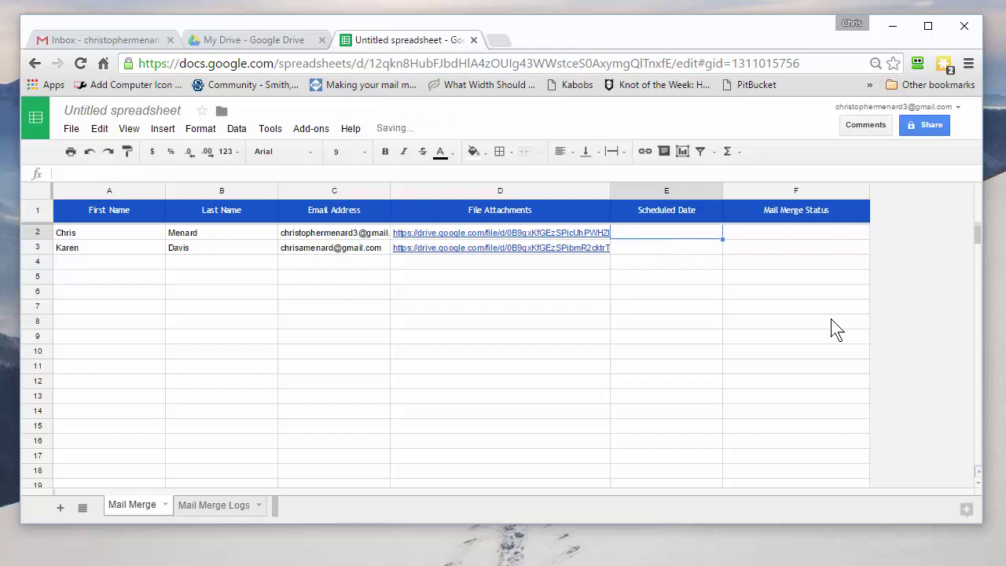
pyautogui.press('Left')
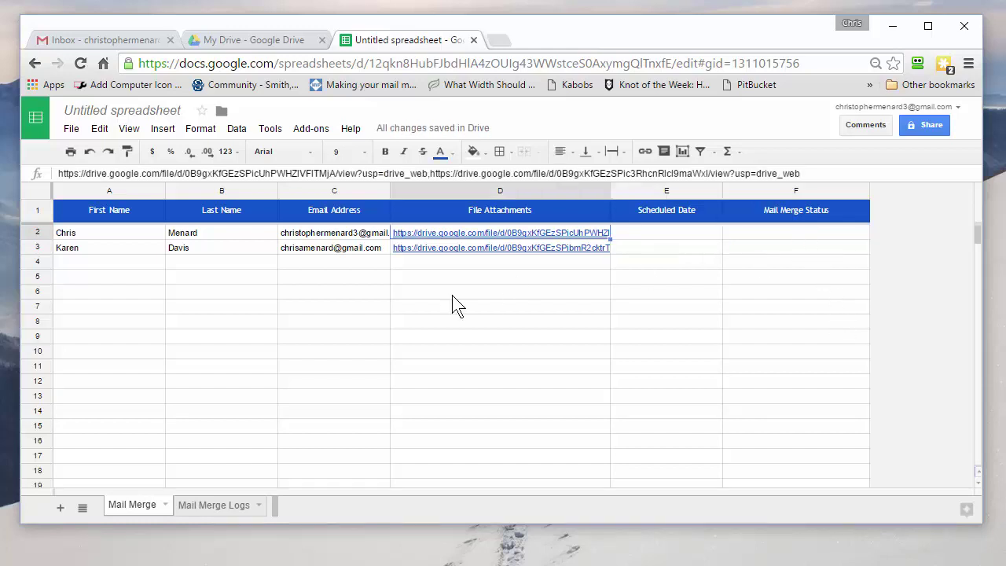
# Insert a new column left of Email Address and title it 'Supervisor'.
pyautogui.rightClick(337, 210)
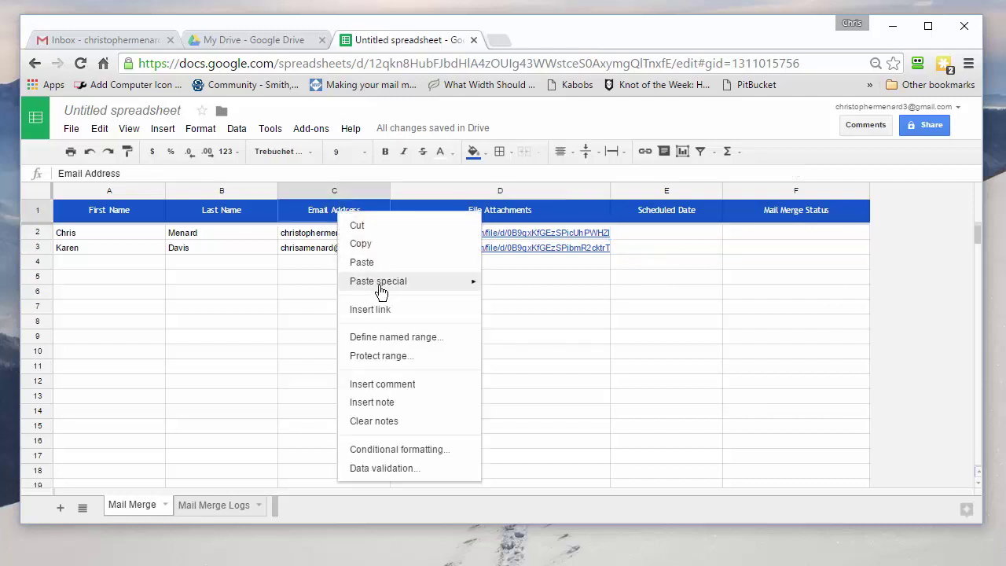
pyautogui.rightClick(338, 191)
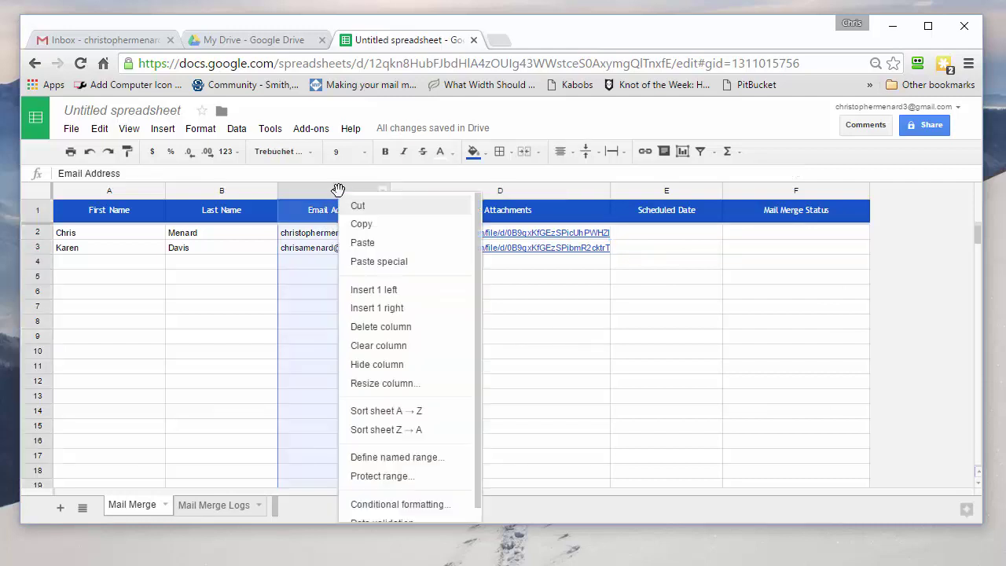
pyautogui.click(375, 289)
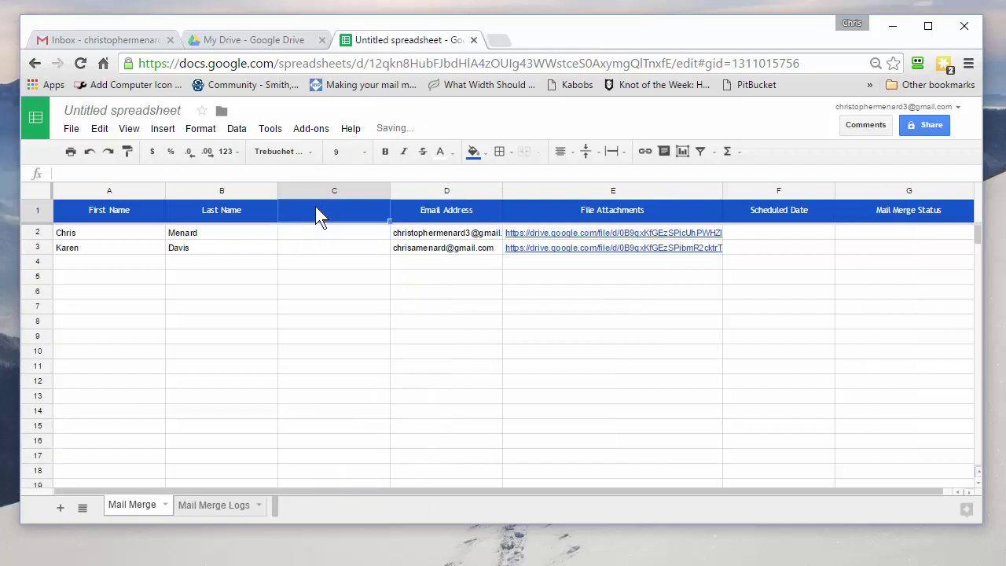
pyautogui.write('Supervisor')
pyautogui.press('Return')
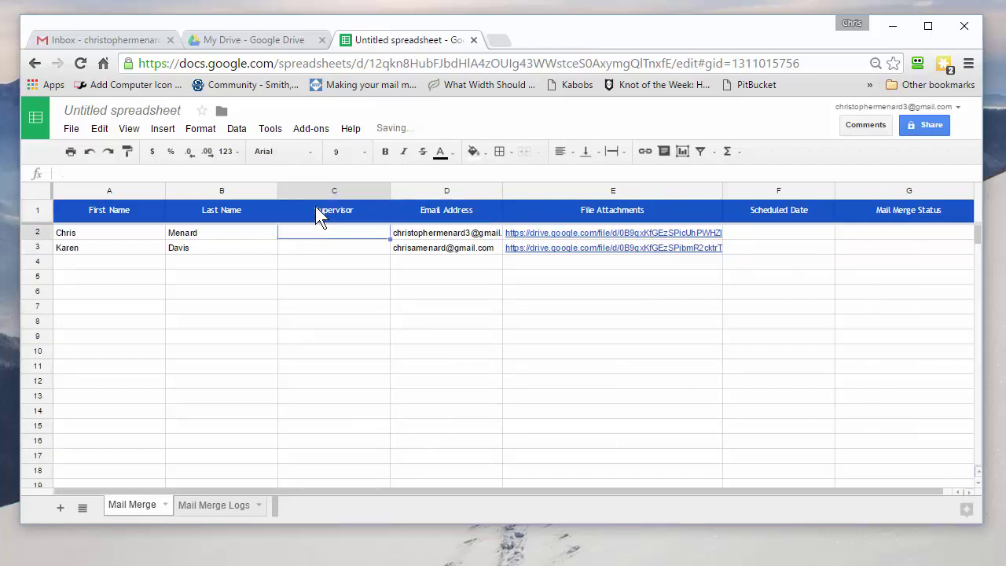
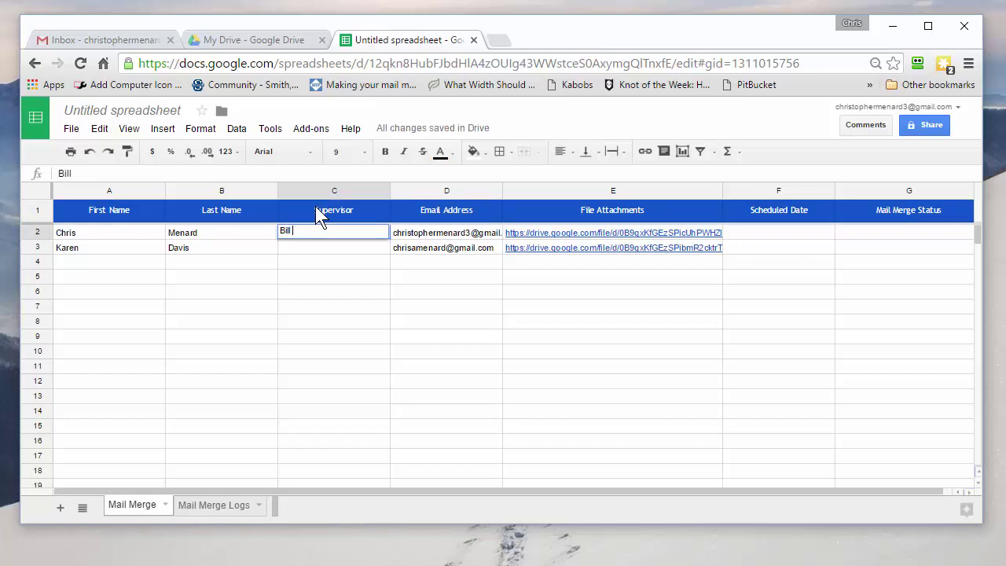
# Enter a supervisor's name for each of the two recipients in C2 and C3.
pyautogui.press('Return')
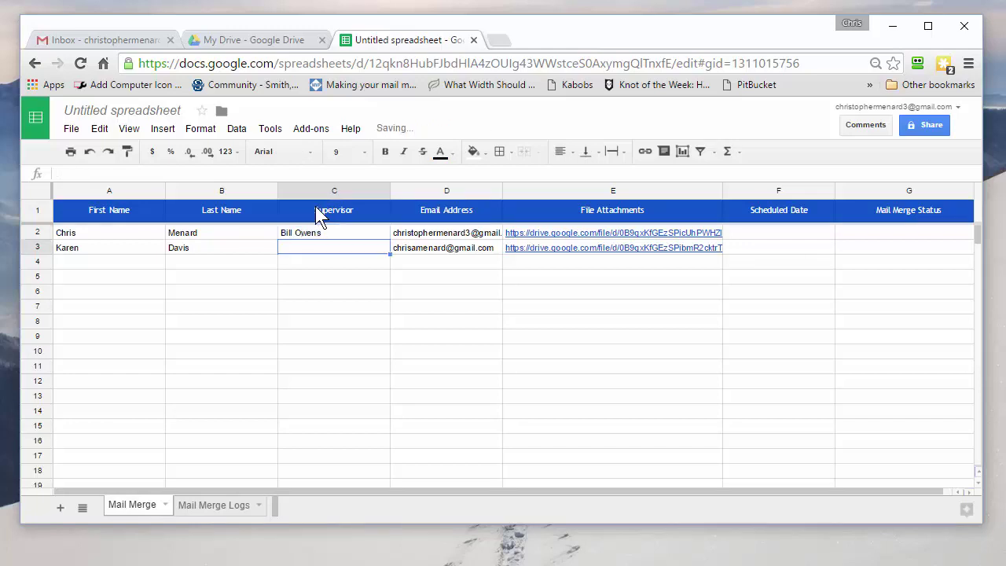
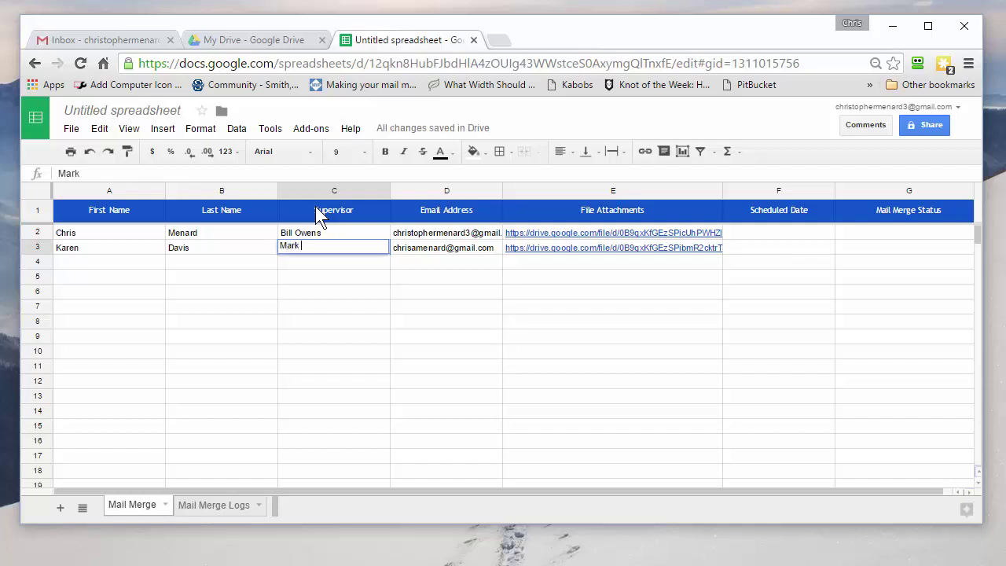
pyautogui.press('Return')
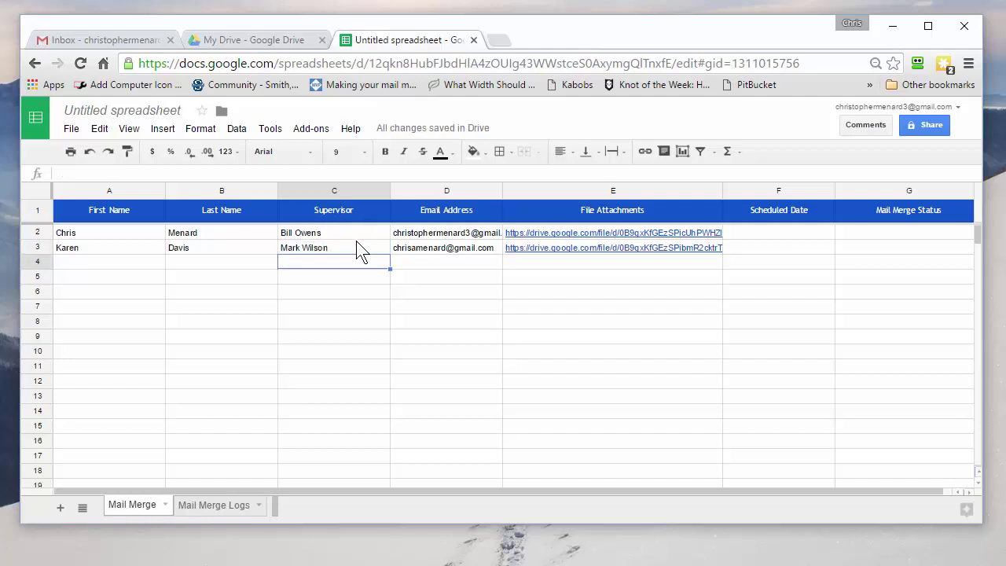
# Open Configure Mail Merge from the Mail Merge with Attachments add-on and enter the sender's full name.
pyautogui.click(314, 131)
pyautogui.moveTo(321, 149)
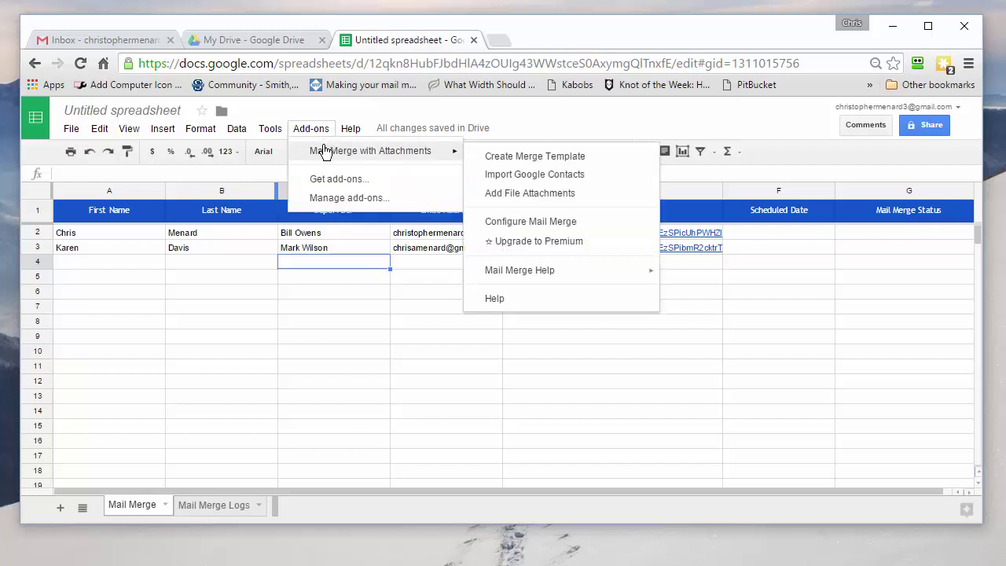
pyautogui.click(532, 224)
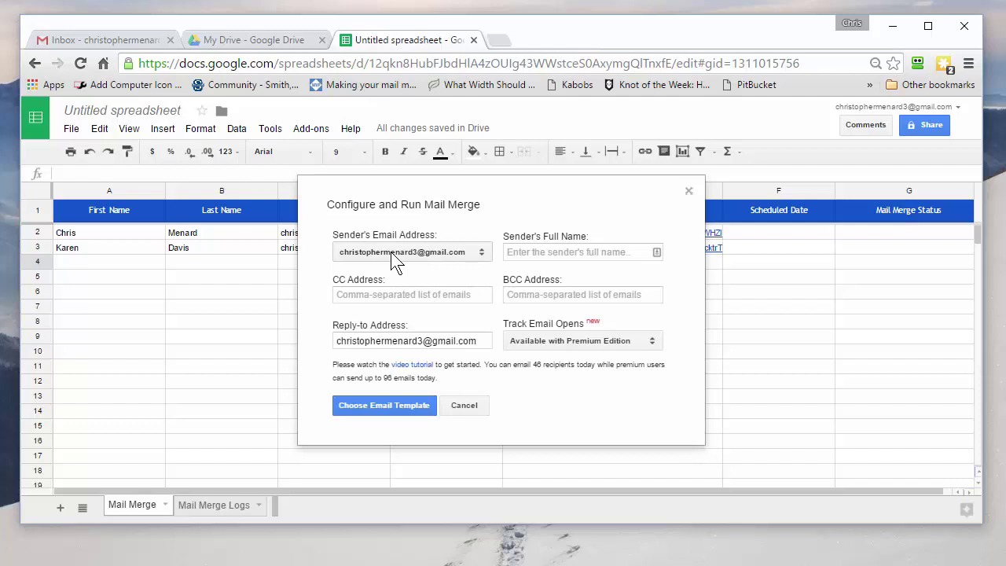
pyautogui.click(515, 252)
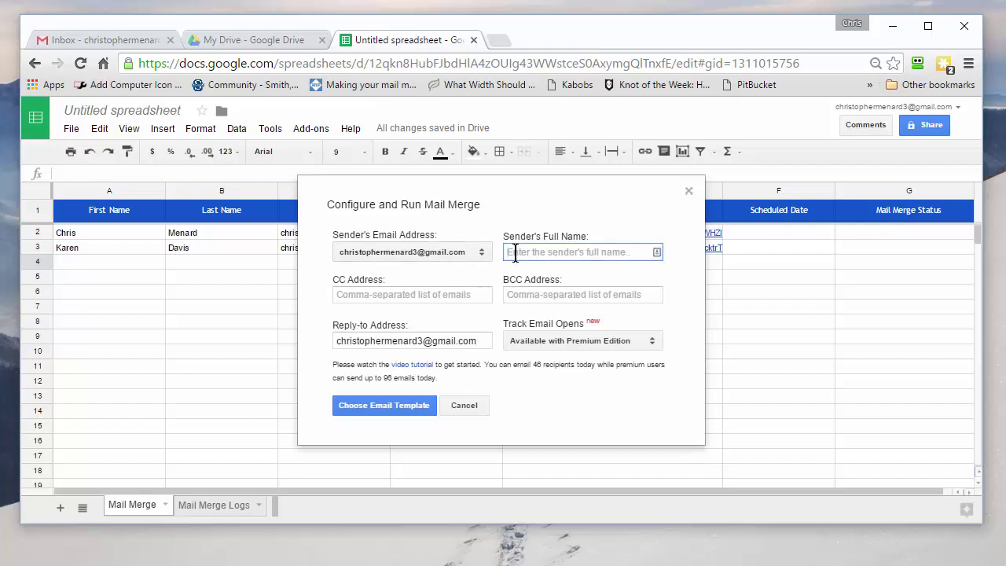
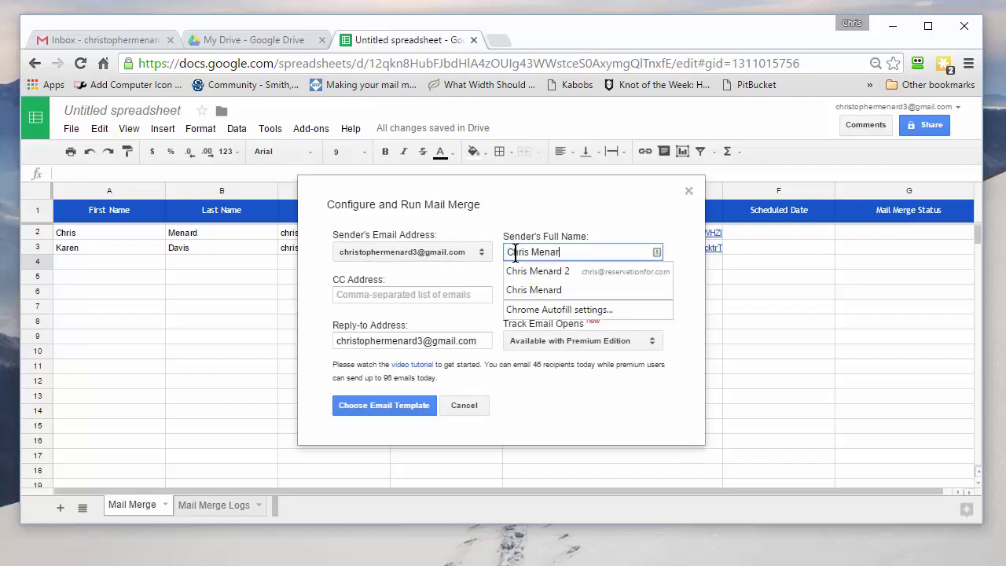
pyautogui.click(401, 296)
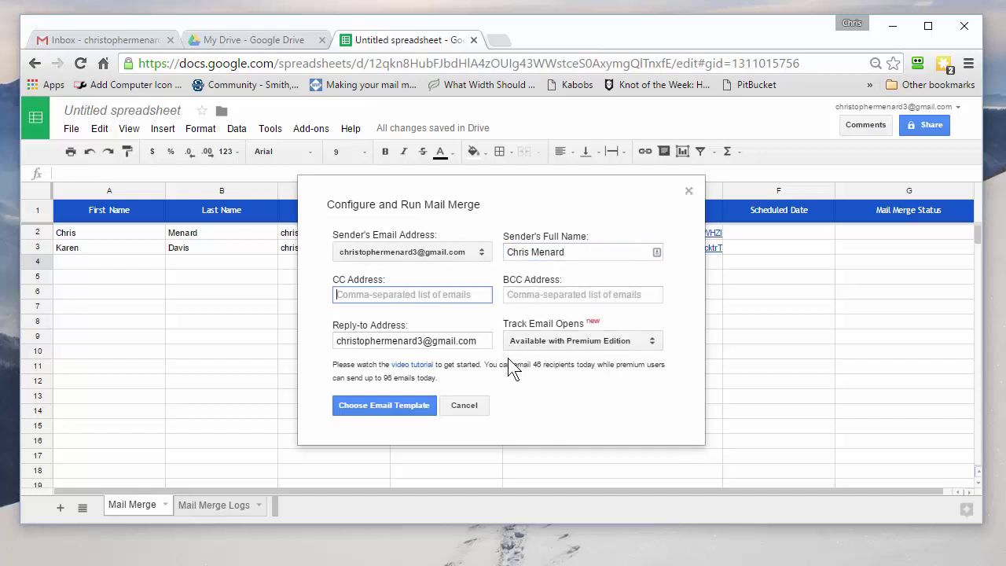
pyautogui.click(387, 415)
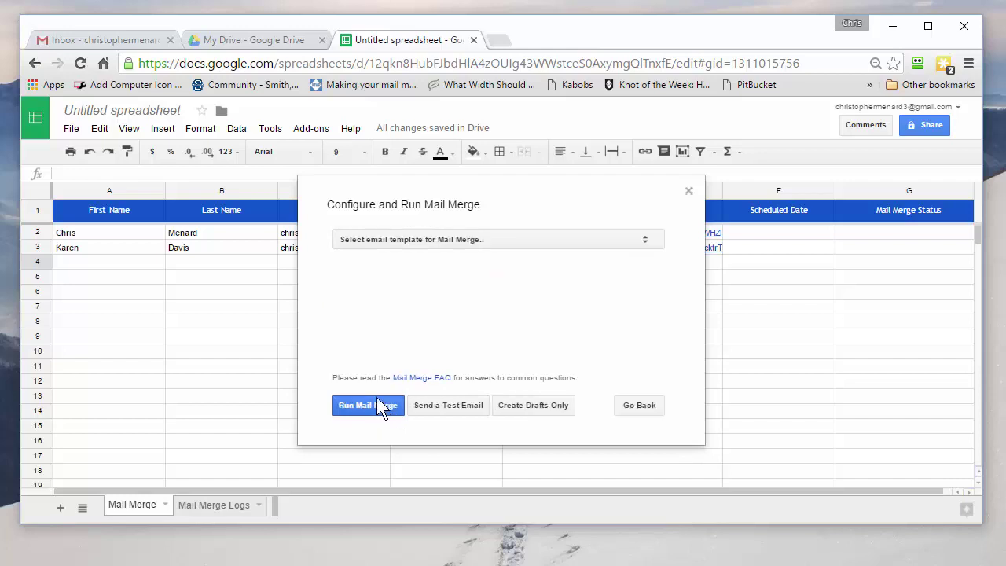
# Pick 'Write your own template' and set the subject to 'Meeting with {{supervisor}}'.
pyautogui.click(440, 243)
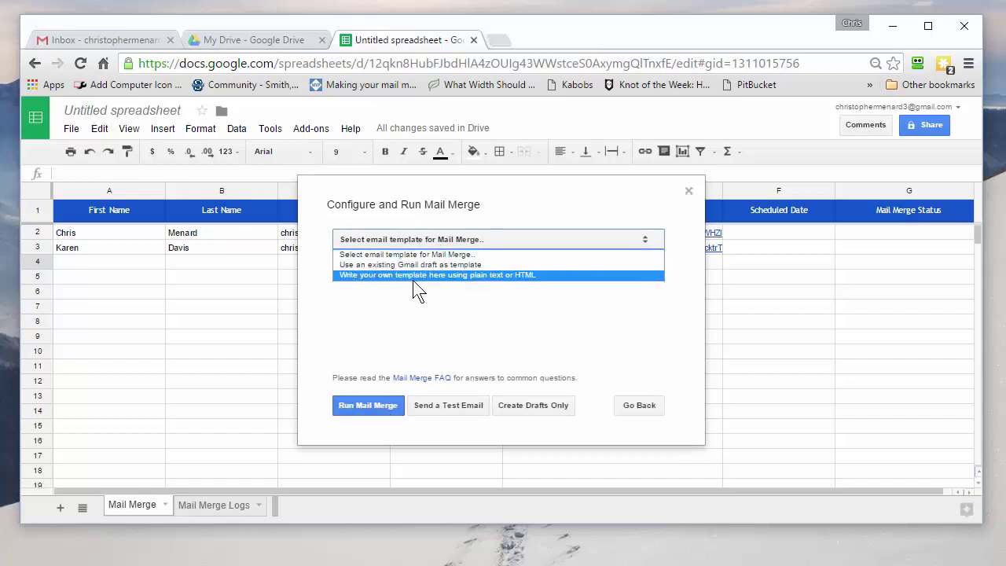
pyautogui.click(414, 276)
pyautogui.click(367, 281)
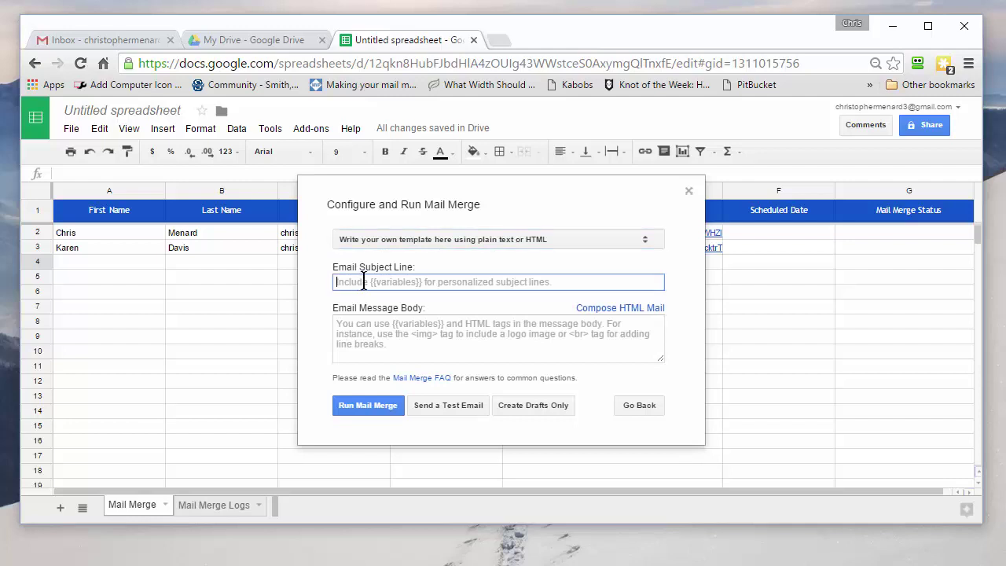
pyautogui.write('Meeting')
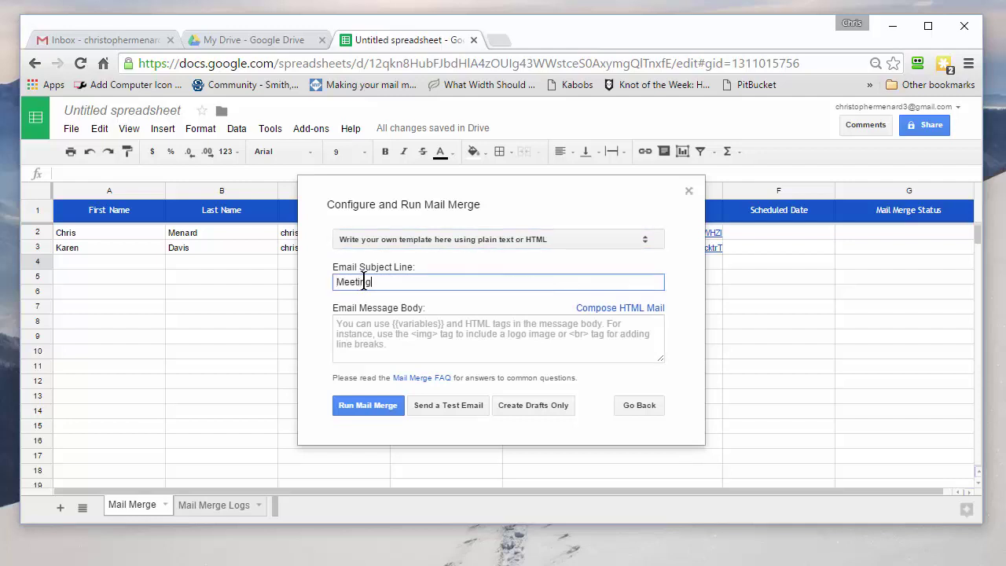
pyautogui.write(' with supervisor')
pyautogui.press('BackSpace')
pyautogui.press('BackSpace')
pyautogui.press('BackSpace')
pyautogui.press('BackSpace')
pyautogui.press('BackSpace')
pyautogui.press('BackSpace')
pyautogui.press('BackSpace')
pyautogui.press('BackSpace')
pyautogui.press('BackSpace')
pyautogui.press('BackSpace')
pyautogui.write('{{supervisor}}')
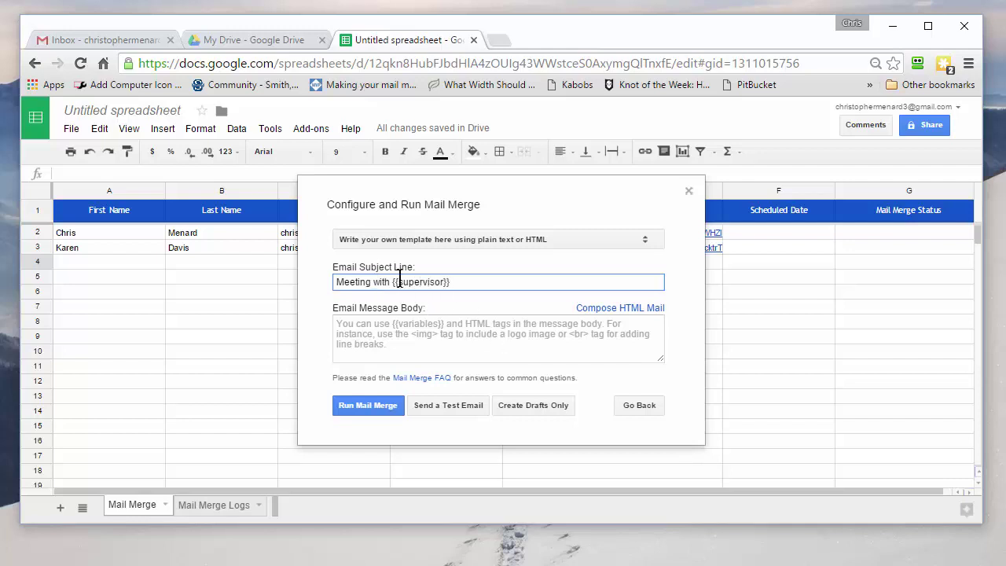
# Write the body: 'Dear {{First Name}} {{Last Name}}:', the {{Supervisor}} Feb 5, 2016 meeting line, and 'See file attachments.'.
pyautogui.click(353, 329)
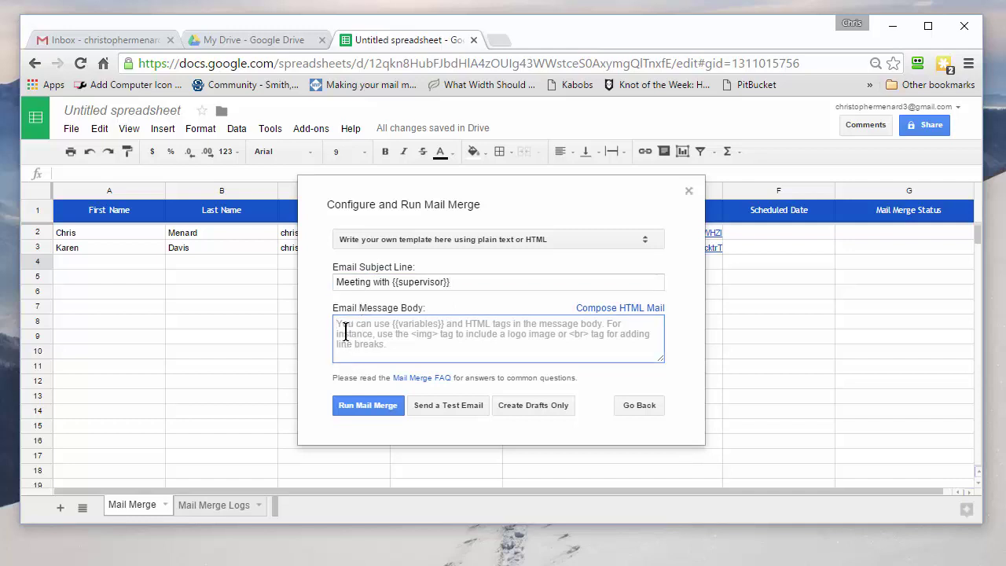
pyautogui.write('Dear ')
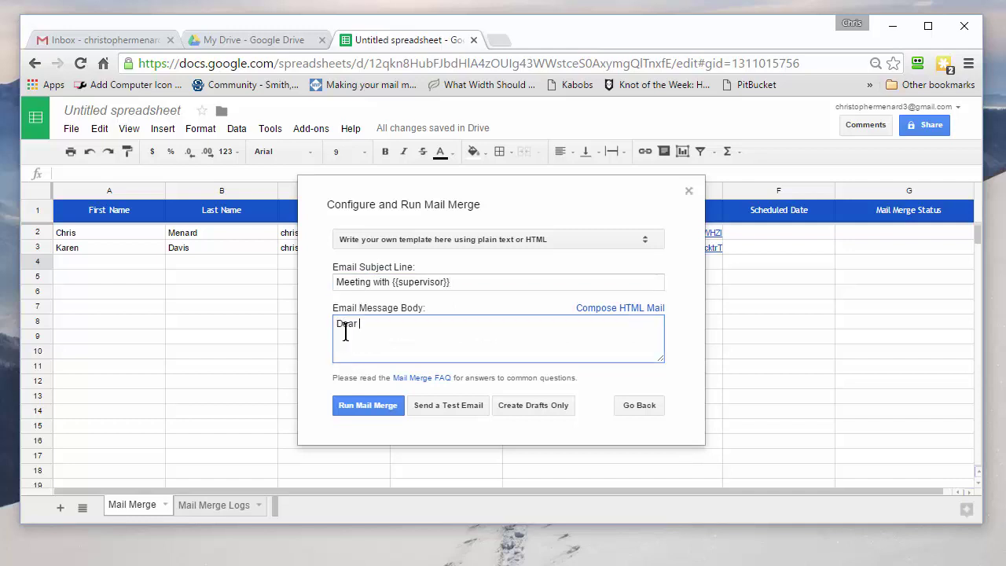
pyautogui.write('{{First Name}} {{Last Name}}')
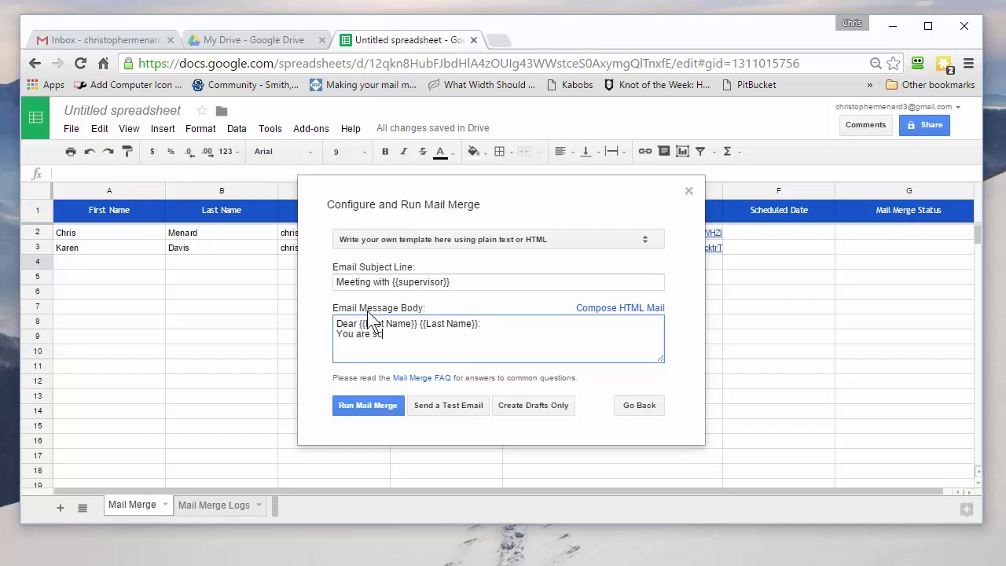
pyautogui.write(':')
pyautogui.press('Return')
pyautogui.write('You are scheduled to meet with {{Sup')
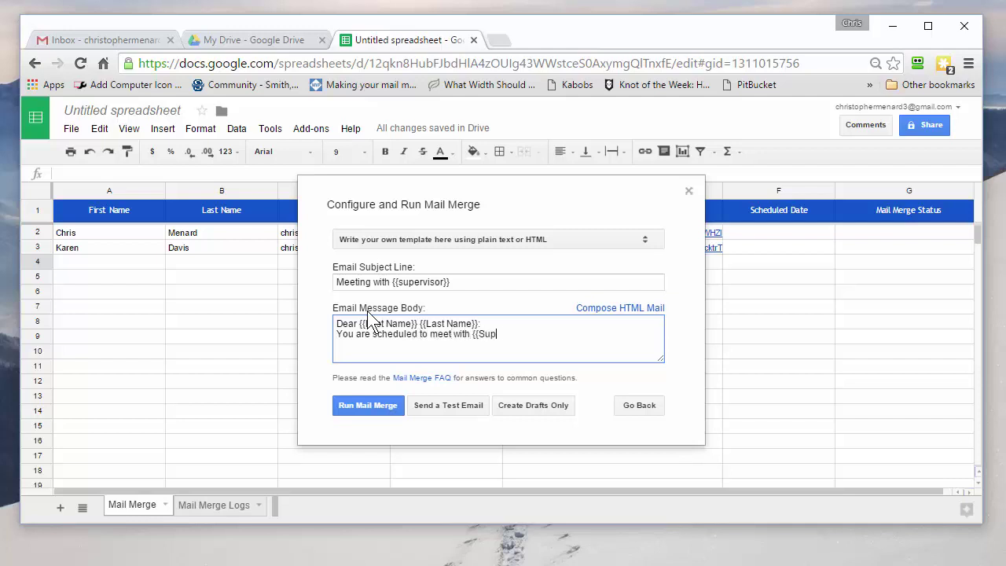
pyautogui.write('ervisor}} on Feb 5, 2016.')
pyautogui.press('Return')
pyautogui.press('Return')
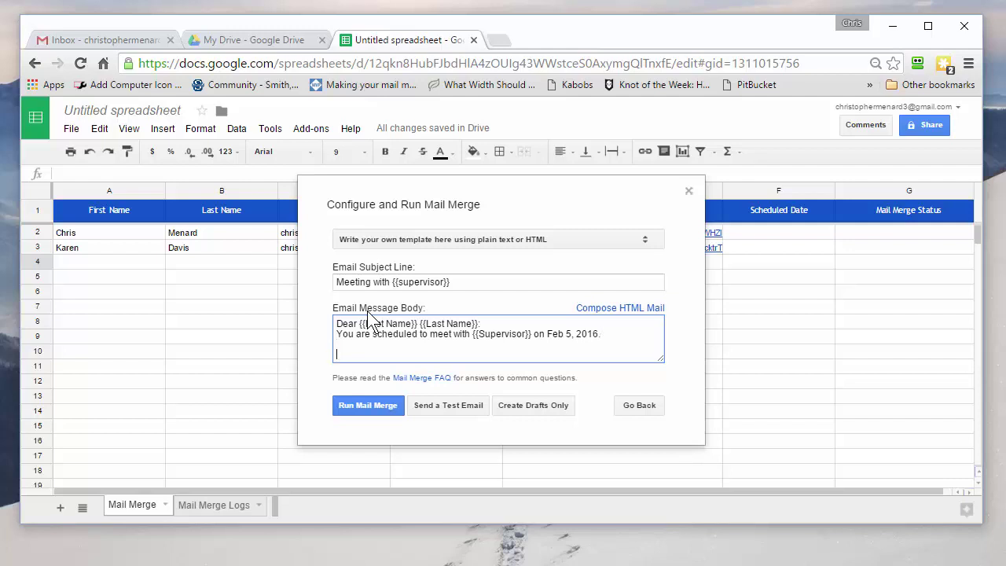
pyautogui.write('See fiule')
pyautogui.press('BackSpace')
pyautogui.press('BackSpace')
pyautogui.press('BackSpace')
pyautogui.press('BackSpace')
pyautogui.press('BackSpace')
pyautogui.write('iile attachments.')
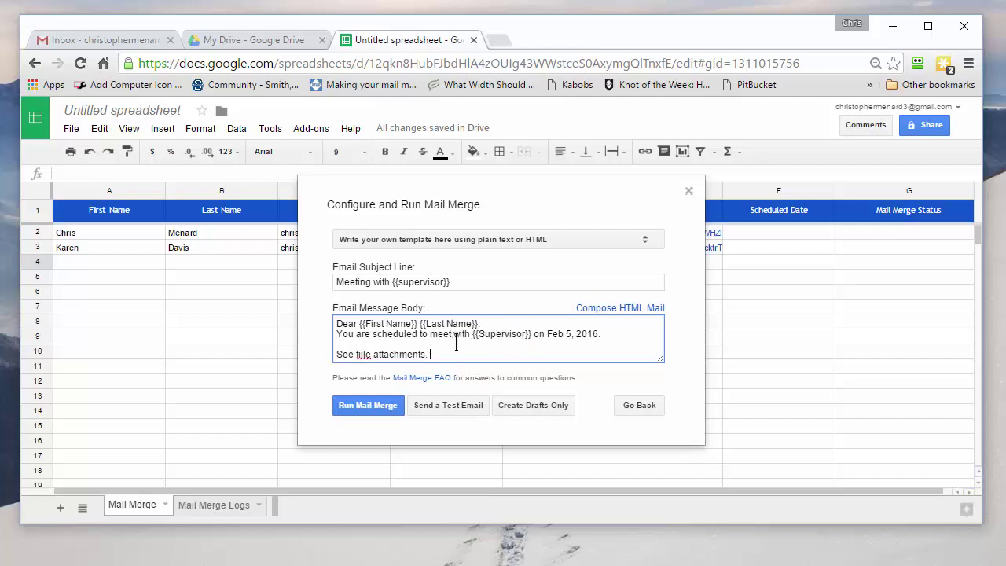
# Run the mail merge and close the completion message once both rows show MAIL SENT.
pyautogui.click(382, 406)
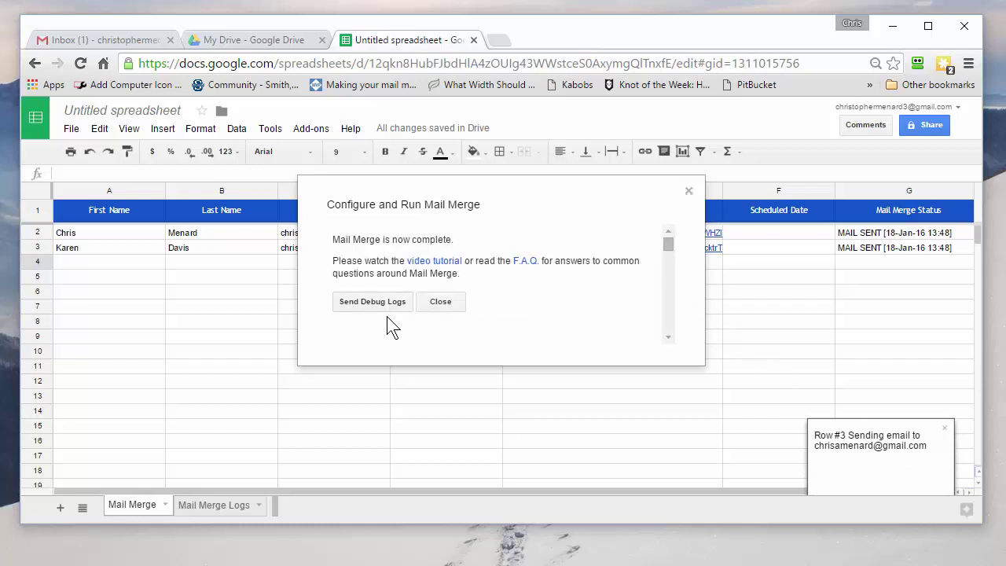
pyautogui.click(441, 301)
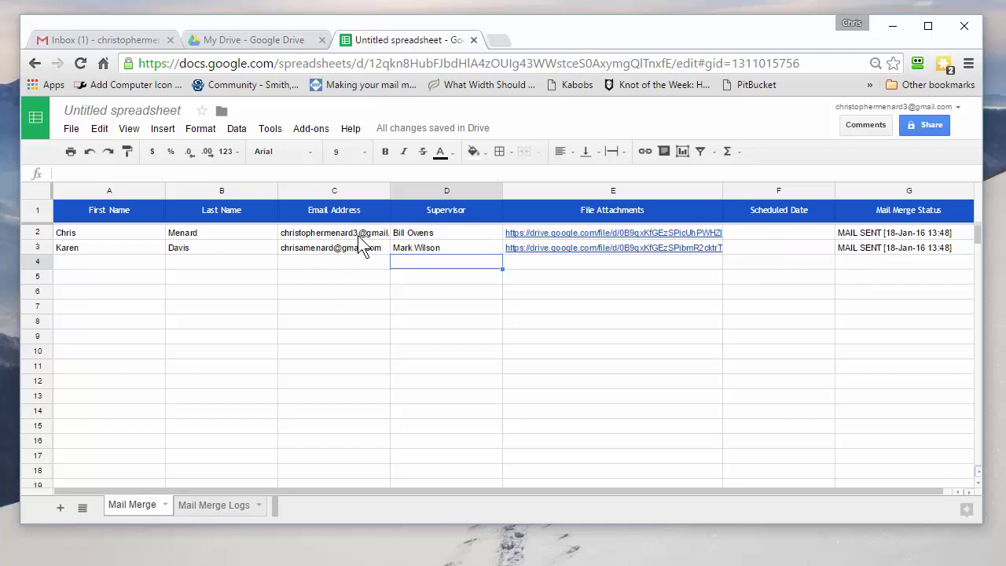
# Open the 'Meeting with' email in Gmail and review its personalized text and two attachments.
pyautogui.click(79, 41)
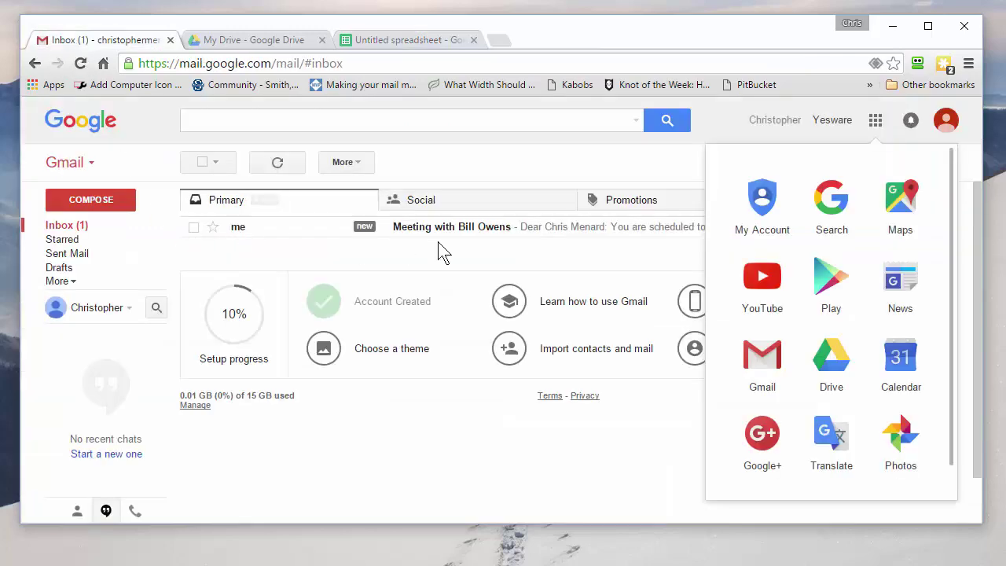
pyautogui.click(448, 230)
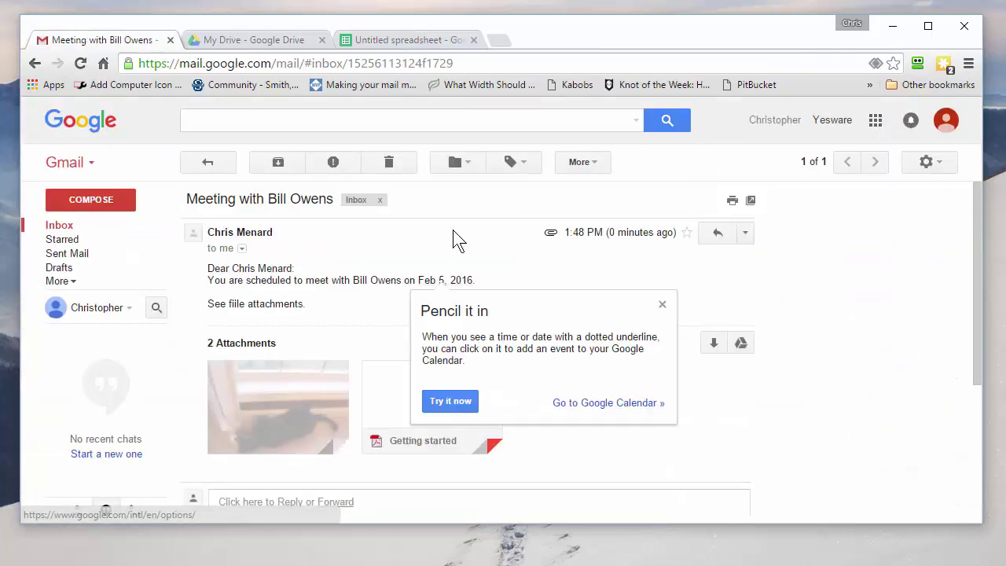
pyautogui.click(662, 304)
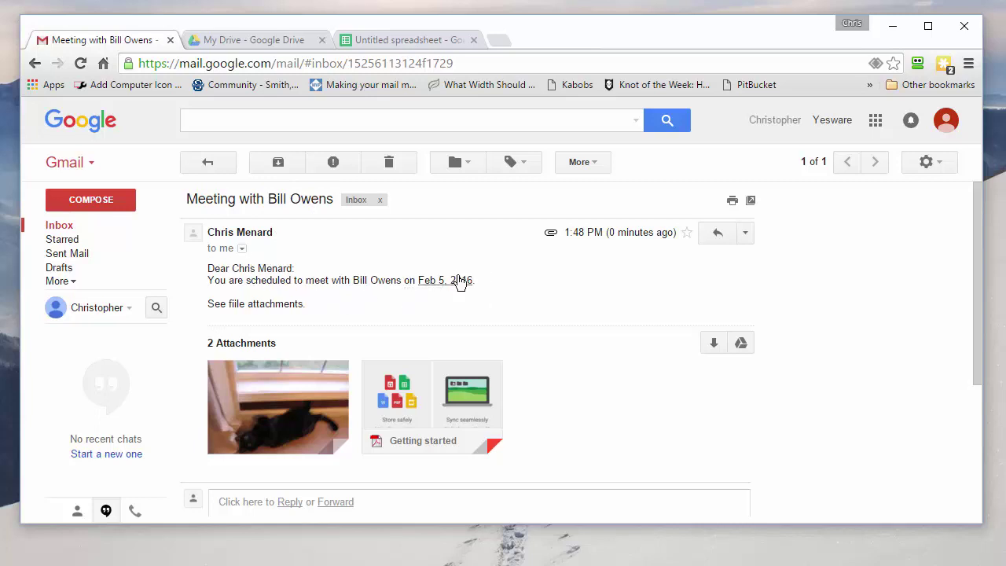
pyautogui.scroll(-2, 468, 287)
pyautogui.moveTo(449, 293)
pyautogui.scroll(1, 450, 293)
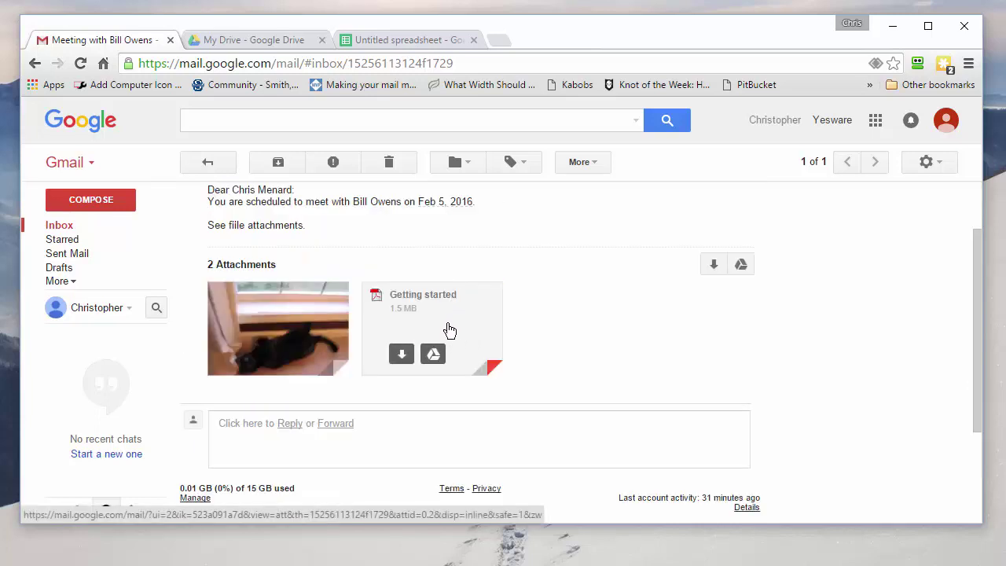
pyautogui.scroll(1, 499, 251)
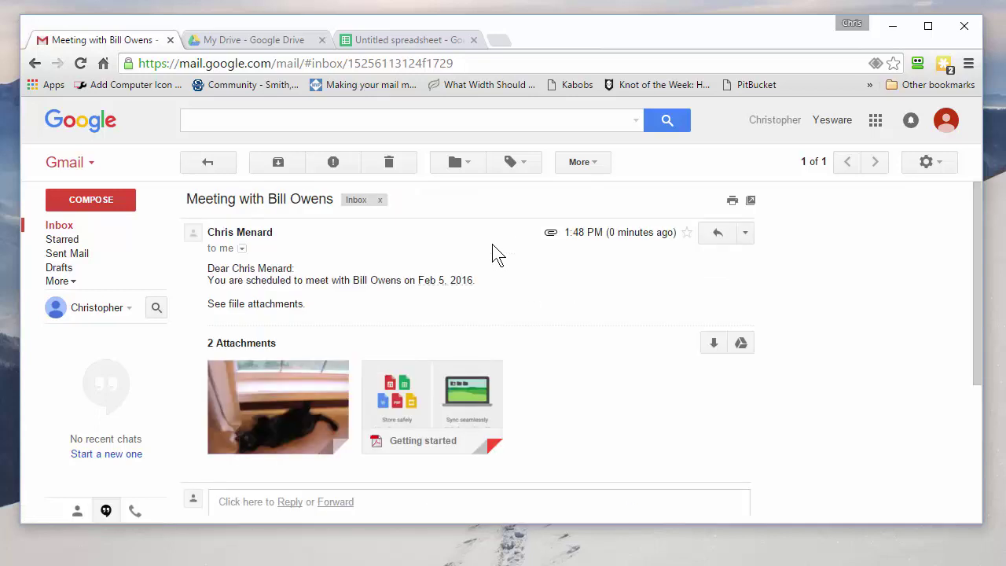
# Return to the Untitled spreadsheet showing both rows marked MAIL SENT.
pyautogui.click(417, 40)
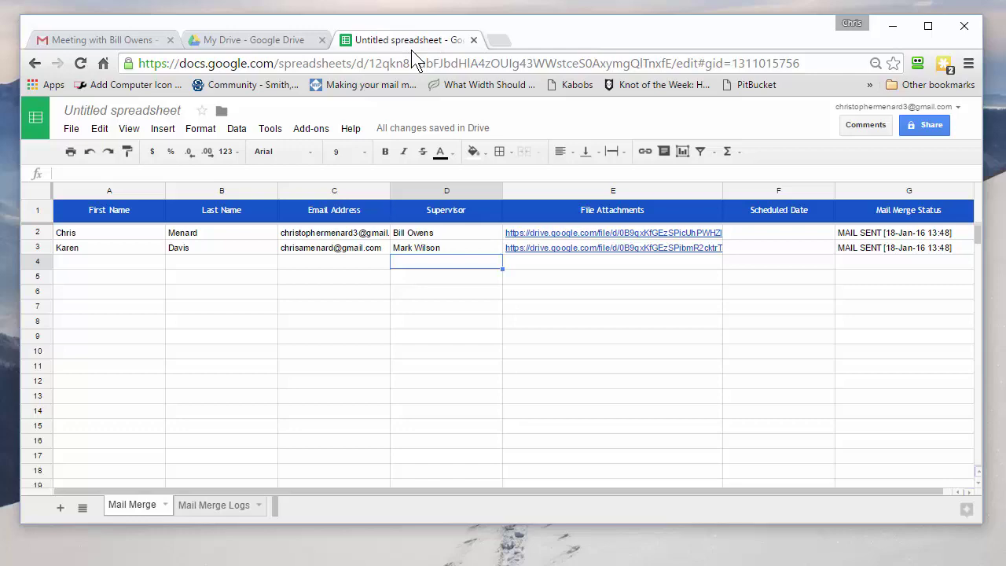